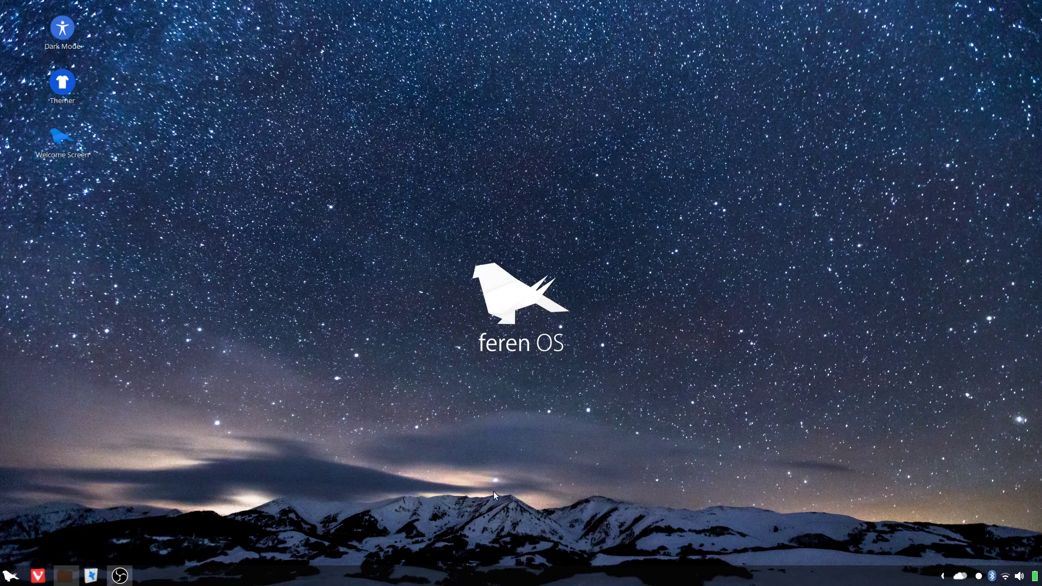
- Open the application menu and close it again
{"action": "left_click", "coordinate": [12, 580]}
{"action": "left_click", "coordinate": [12, 579]}
- Launch Themer from the desktop and minimize the Videos file manager window out of the way
{"action": "double_click", "coordinate": [64, 88]}
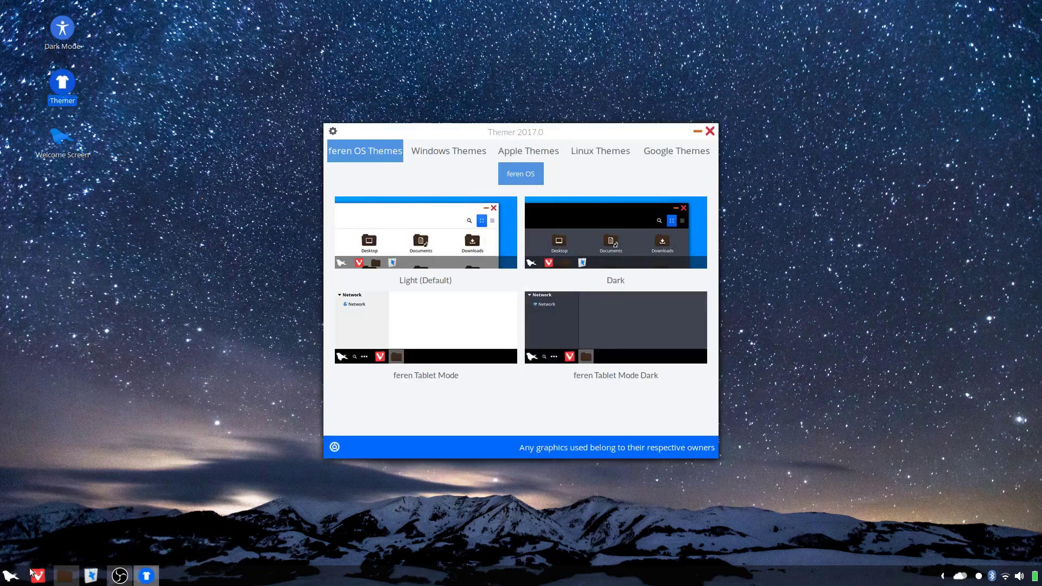
{"action": "left_click", "coordinate": [65, 576]}
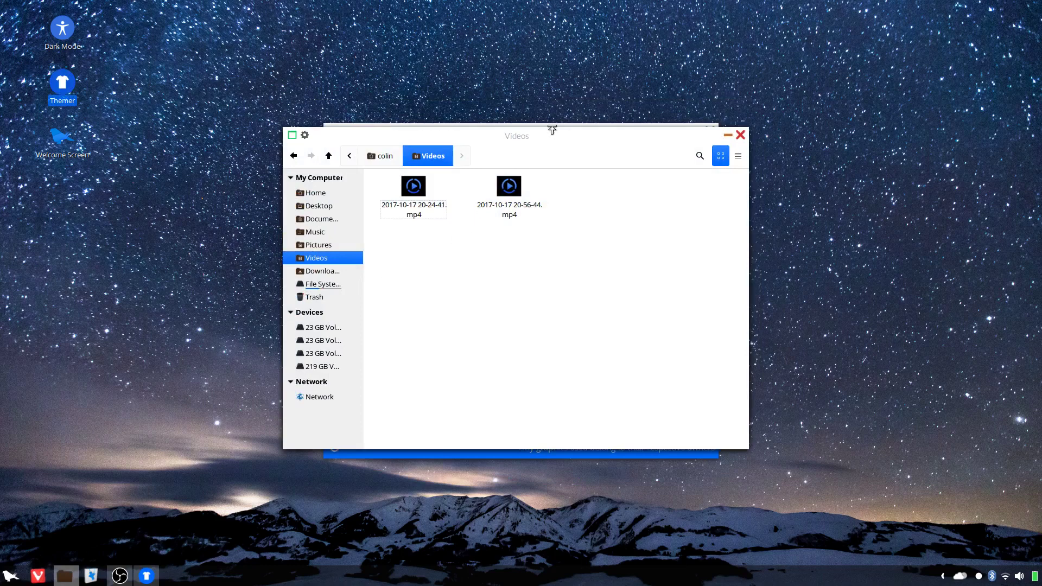
{"action": "mouse_move", "coordinate": [546, 136]}
{"action": "left_mouse_down"}
{"action": "mouse_move", "coordinate": [546, 223]}
{"action": "mouse_move", "coordinate": [483, 145]}
{"action": "mouse_move", "coordinate": [528, 144]}
{"action": "left_mouse_up"}
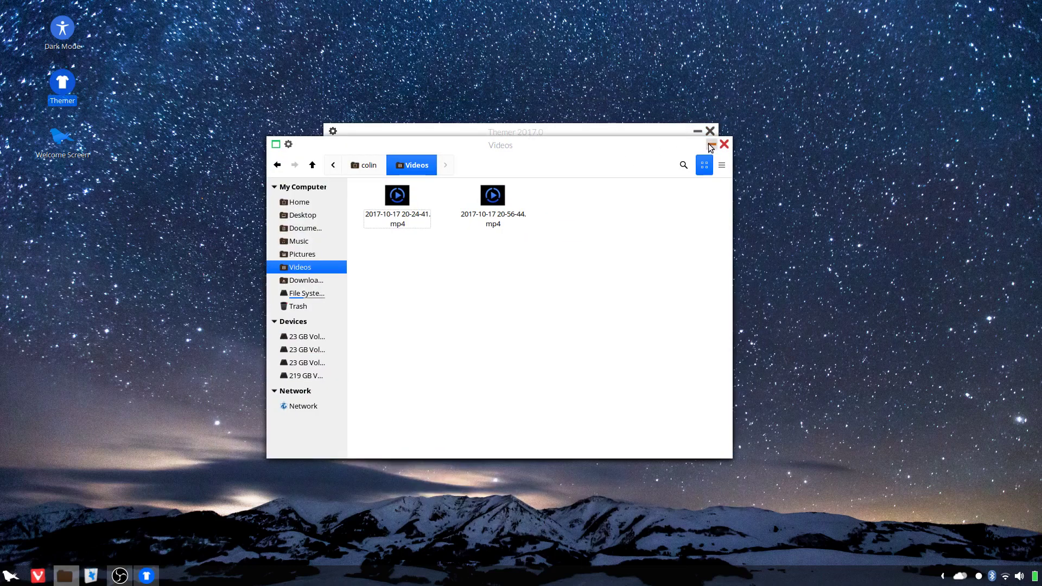
{"action": "left_click", "coordinate": [710, 145]}
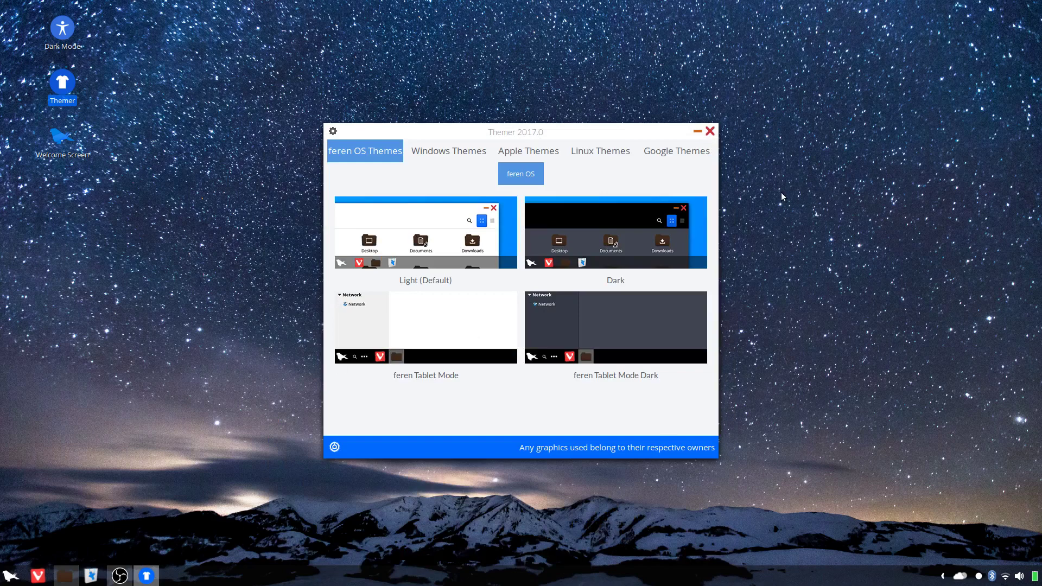
- Browse the Windows Themes categories, ending on the Windows 10 themes
{"action": "left_click", "coordinate": [444, 150]}
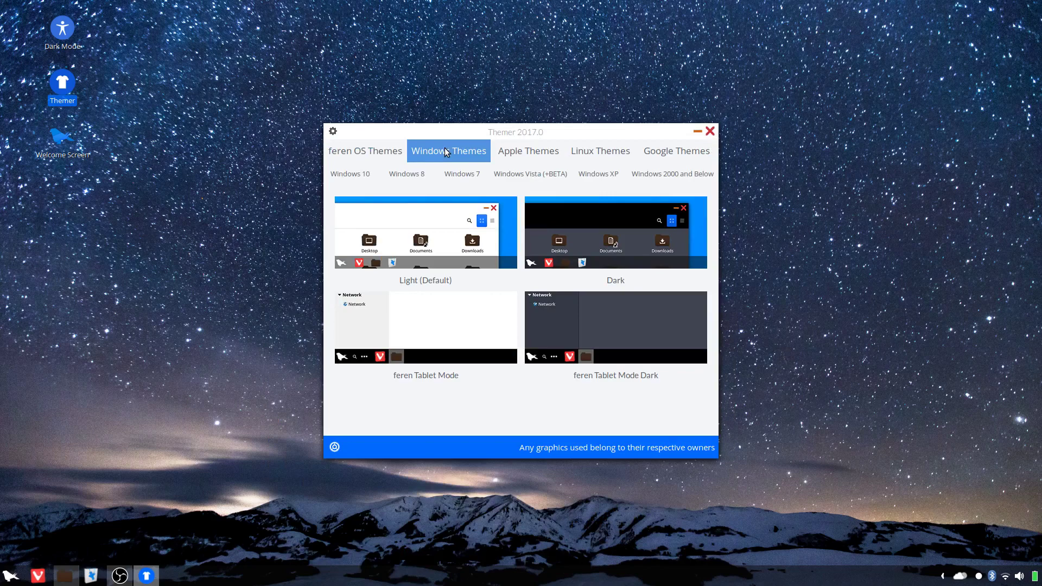
{"action": "left_click", "coordinate": [355, 174]}
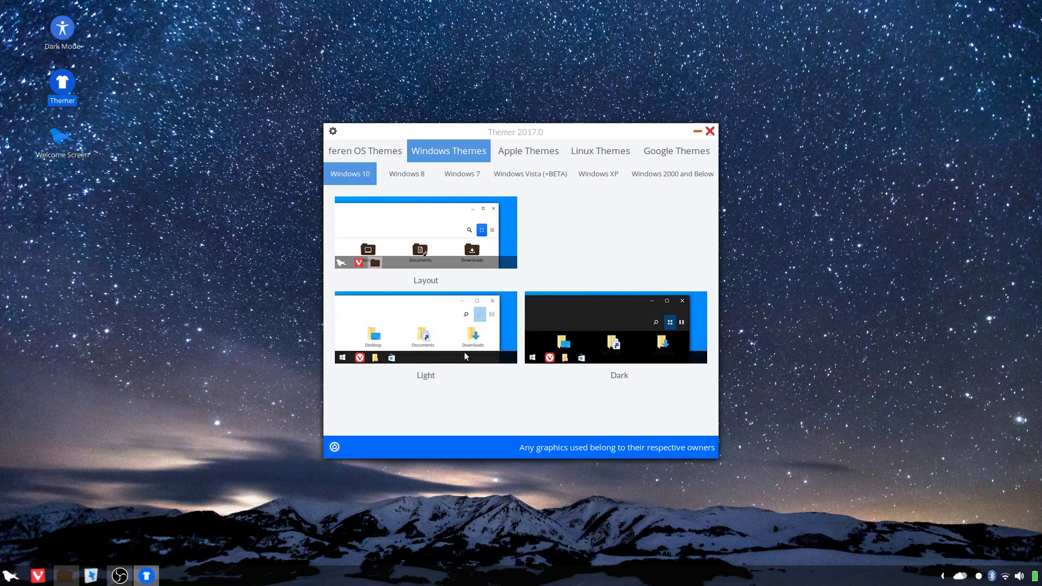
{"action": "left_click", "coordinate": [668, 182]}
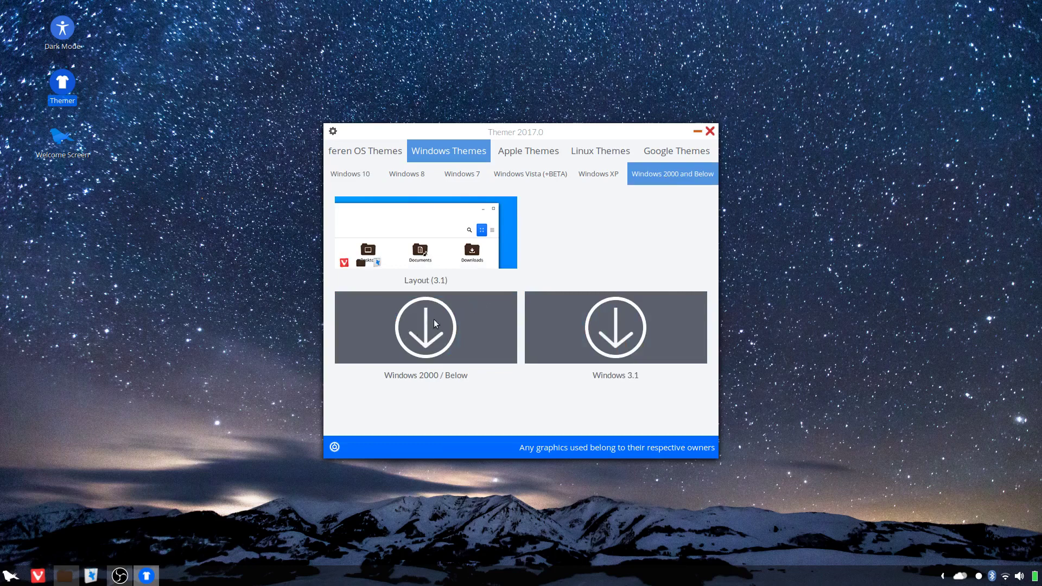
{"action": "left_click", "coordinate": [352, 174]}
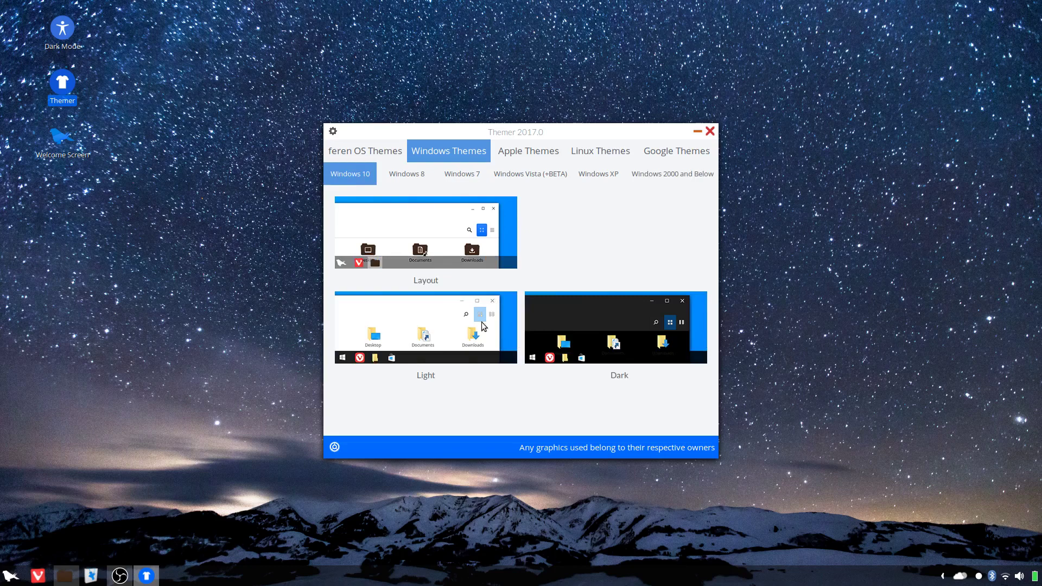
- Apply the Dark Windows 10 theme and select Show desktop ++ in the panel's applet list
{"action": "left_click", "coordinate": [629, 330]}
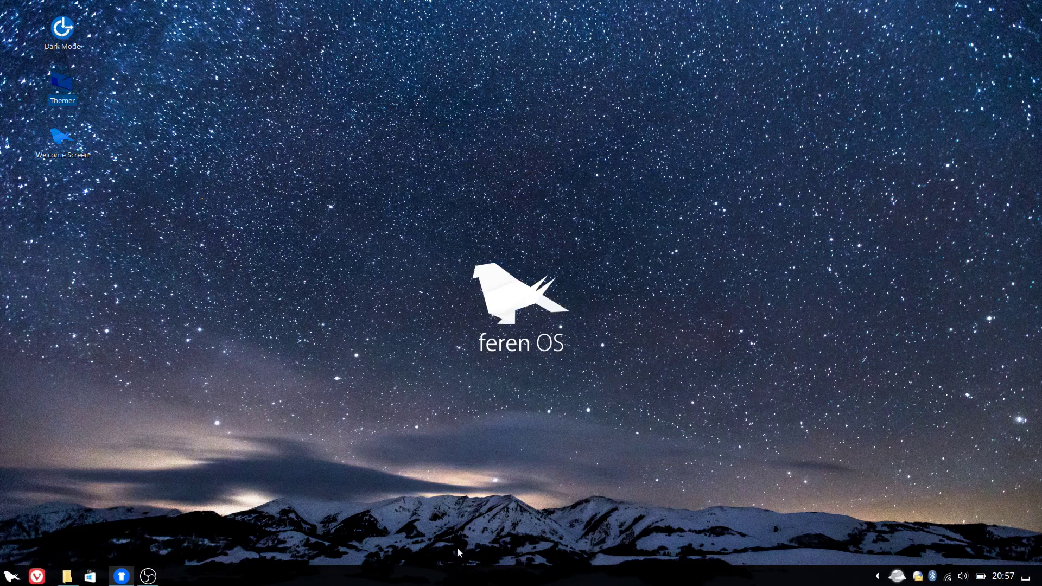
{"action": "right_click", "coordinate": [461, 581]}
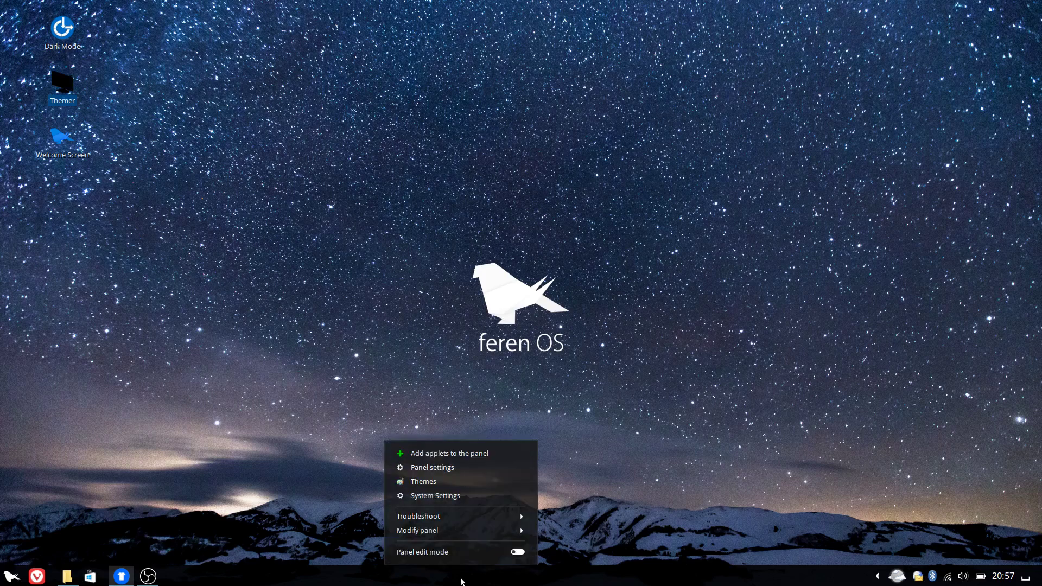
{"action": "left_click", "coordinate": [485, 454]}
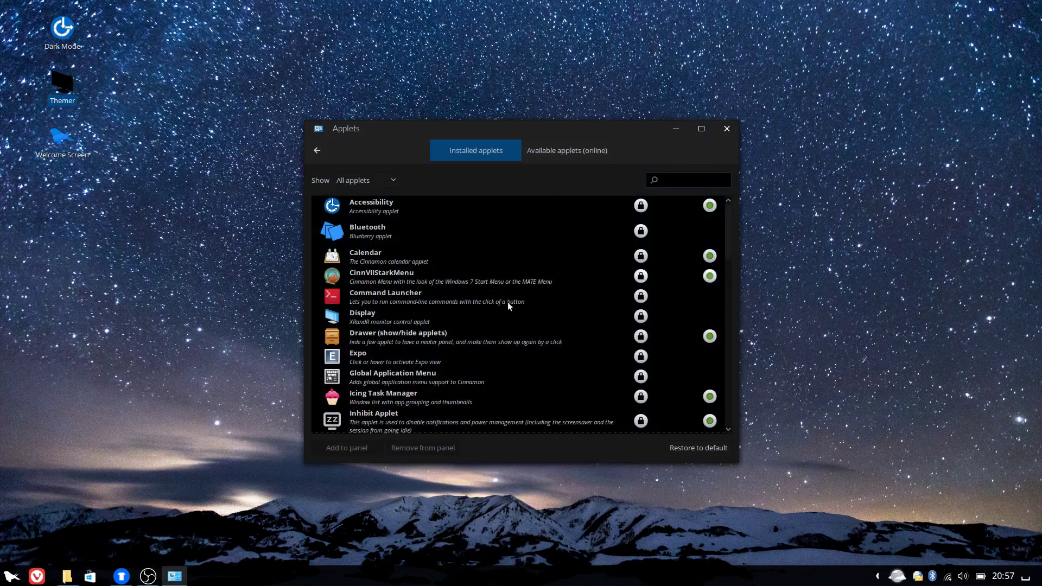
{"action": "scroll", "coordinate": [446, 303], "scroll_direction": "down", "scroll_amount": 15}
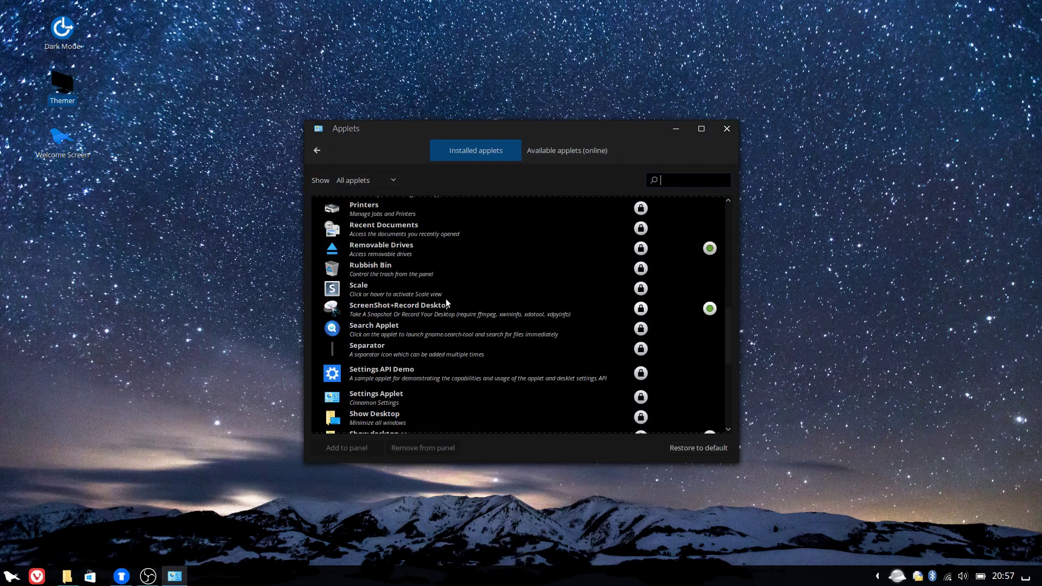
{"action": "scroll", "coordinate": [445, 299], "scroll_direction": "down", "scroll_amount": 3}
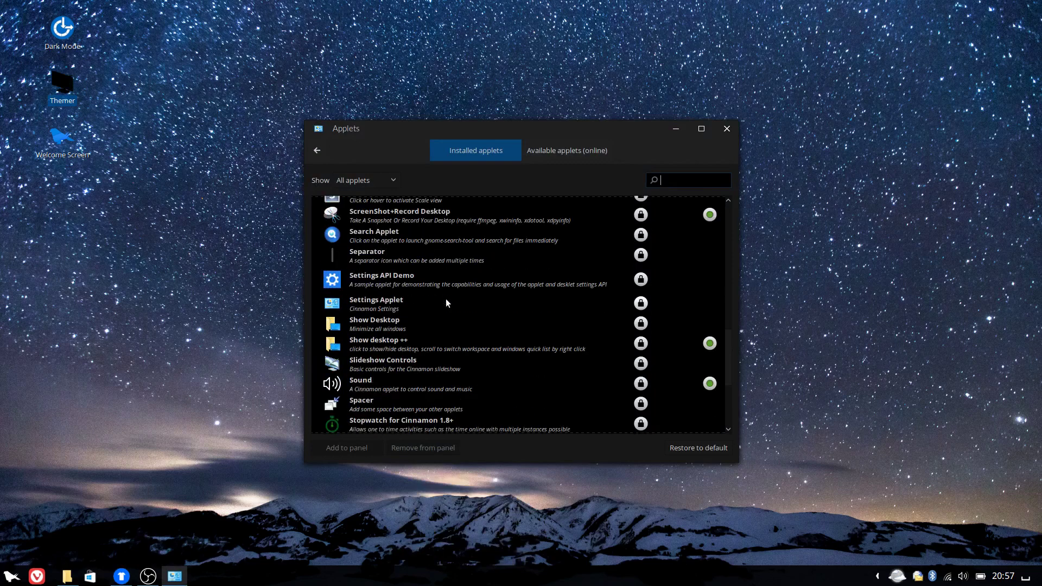
{"action": "left_click", "coordinate": [392, 340]}
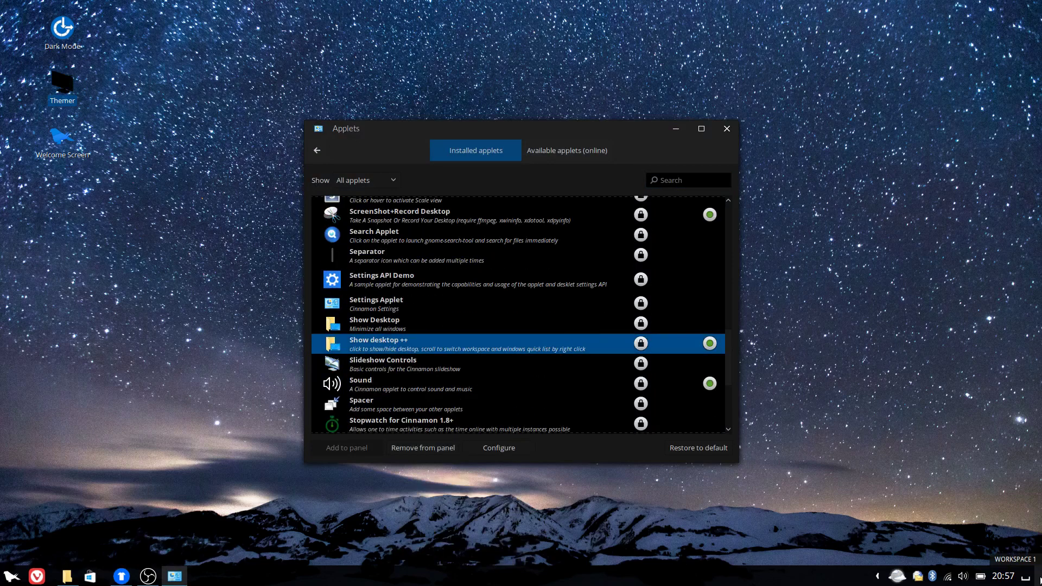
{"action": "mouse_move", "coordinate": [1034, 579]}
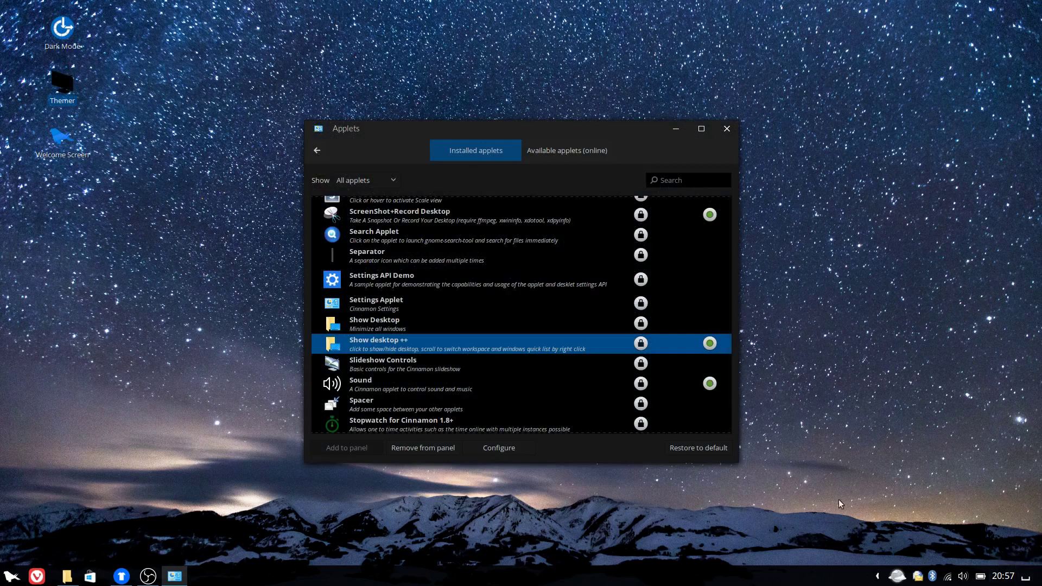
- Move the Videos window to the lower left, hide all windows, then restore Videos
{"action": "left_click", "coordinate": [68, 577]}
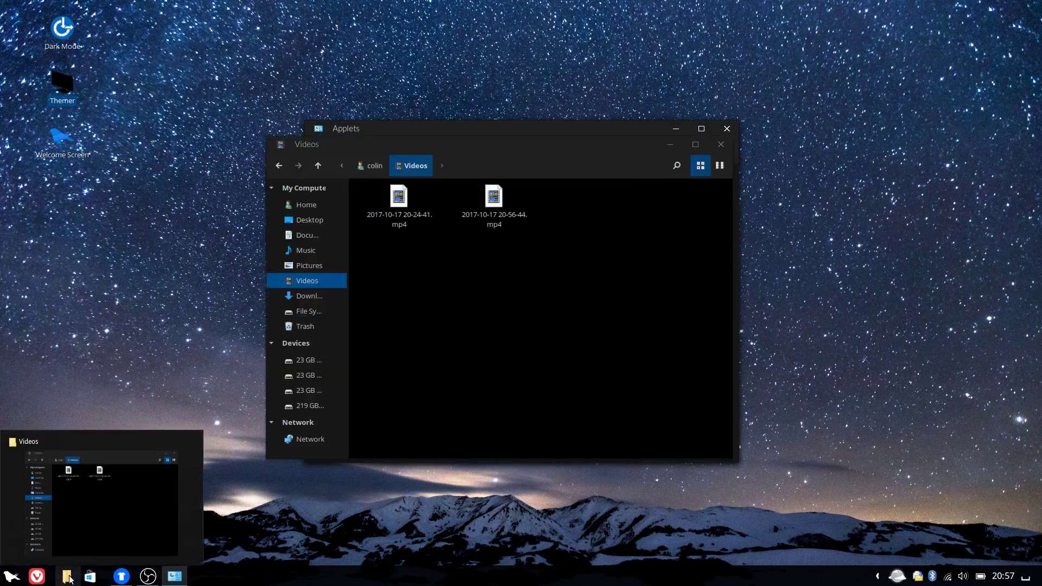
{"action": "left_click_drag", "start_coordinate": [496, 152], "coordinate": [279, 225]}
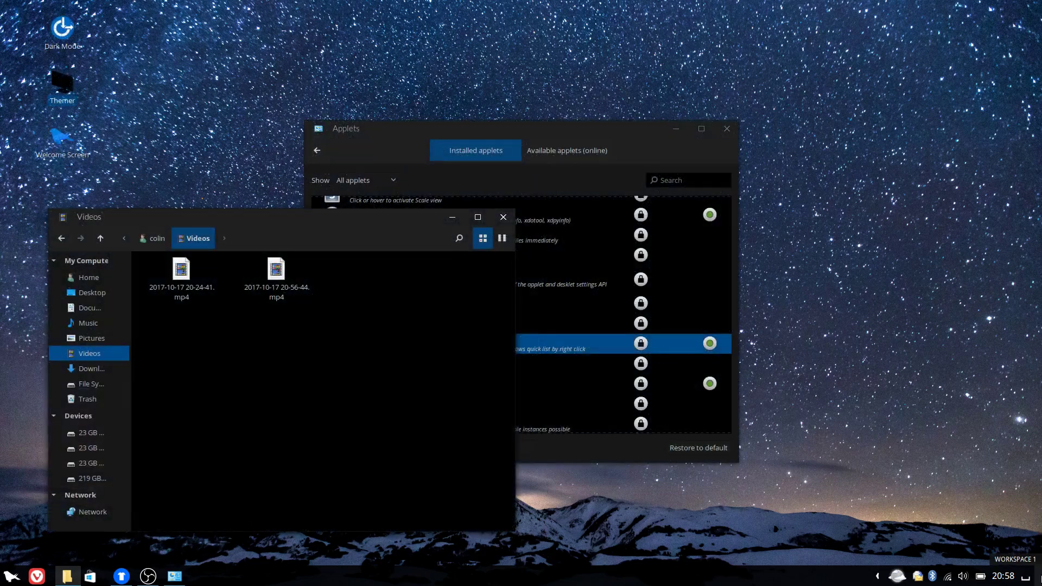
{"action": "left_click", "coordinate": [1025, 576]}
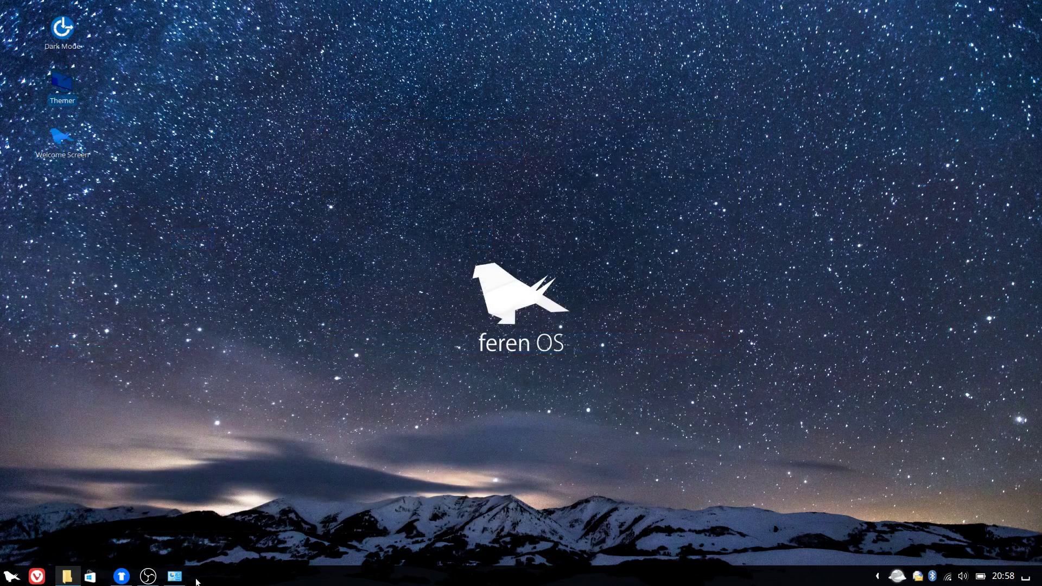
{"action": "left_click", "coordinate": [65, 575]}
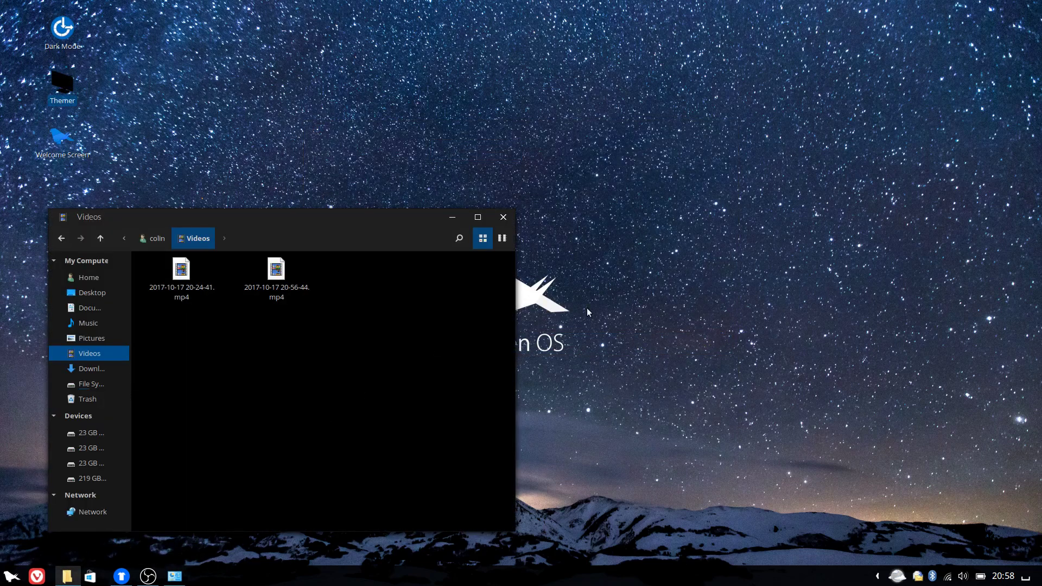
- Add a new empty panel along the top edge of the screen
{"action": "right_click", "coordinate": [635, 577]}
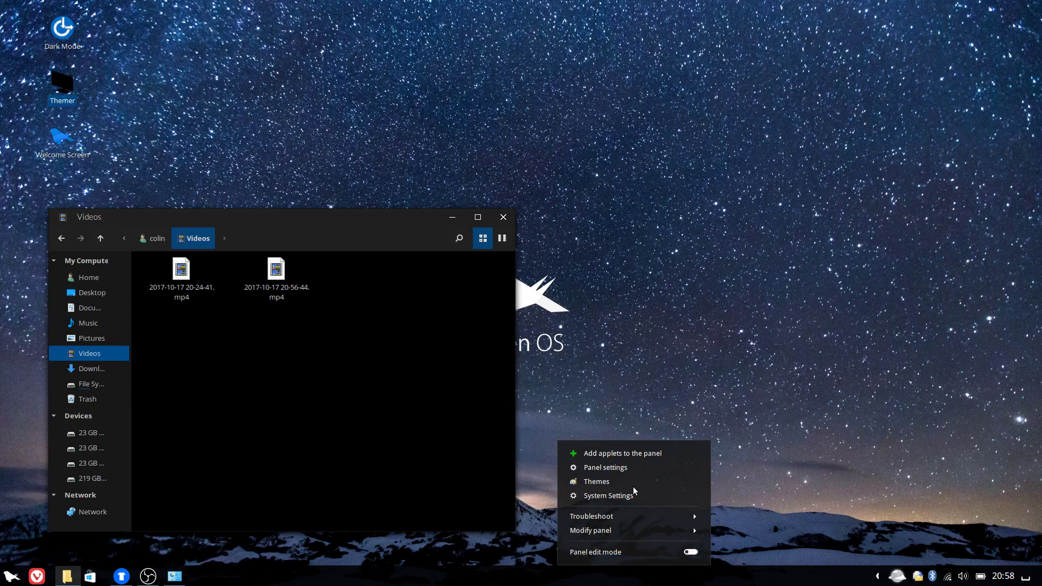
{"action": "left_click", "coordinate": [626, 409]}
{"action": "right_click", "coordinate": [581, 580]}
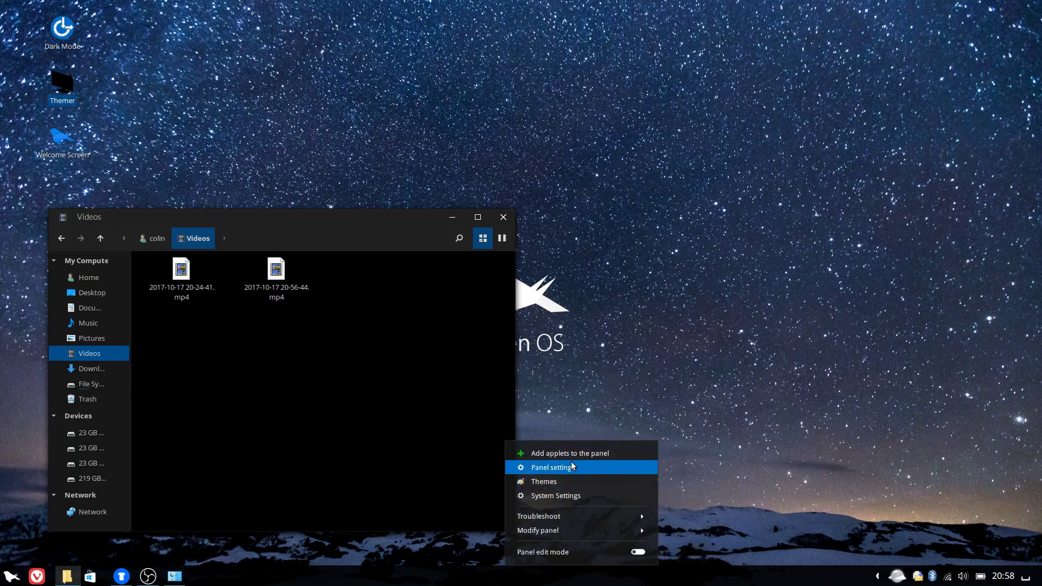
{"action": "left_click", "coordinate": [557, 530]}
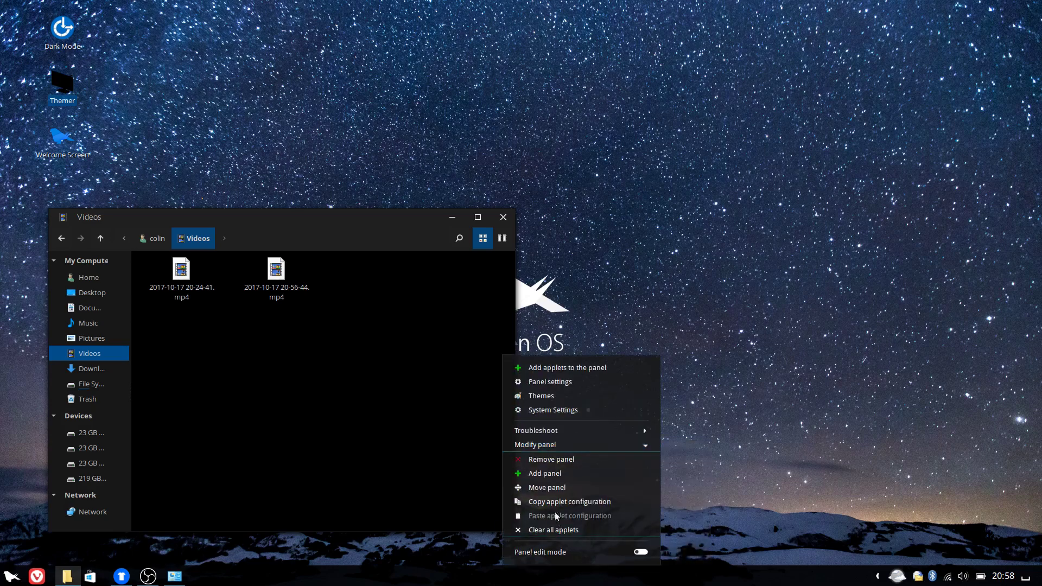
{"action": "left_click", "coordinate": [557, 475]}
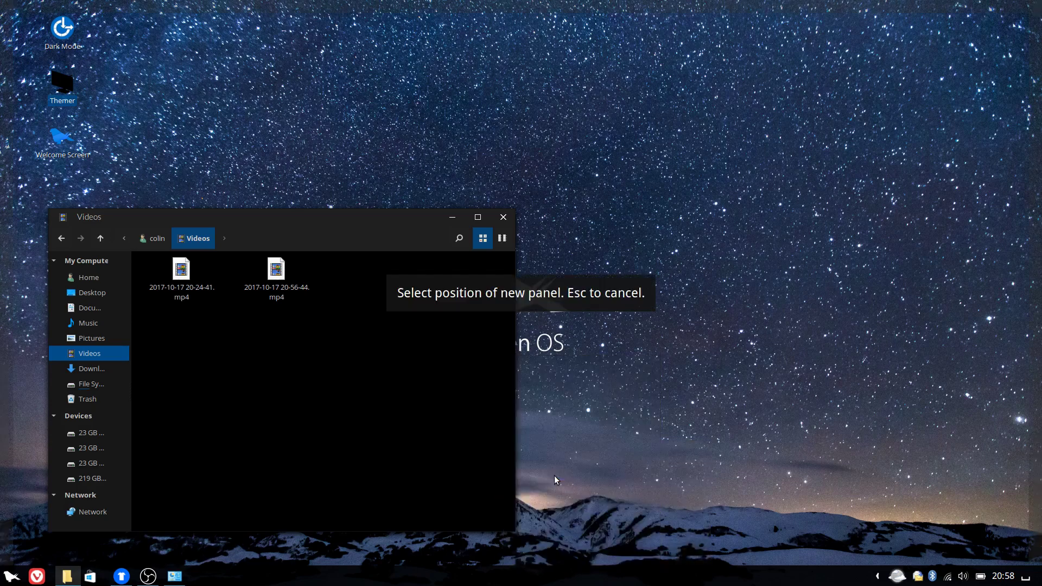
{"action": "left_click", "coordinate": [532, 5]}
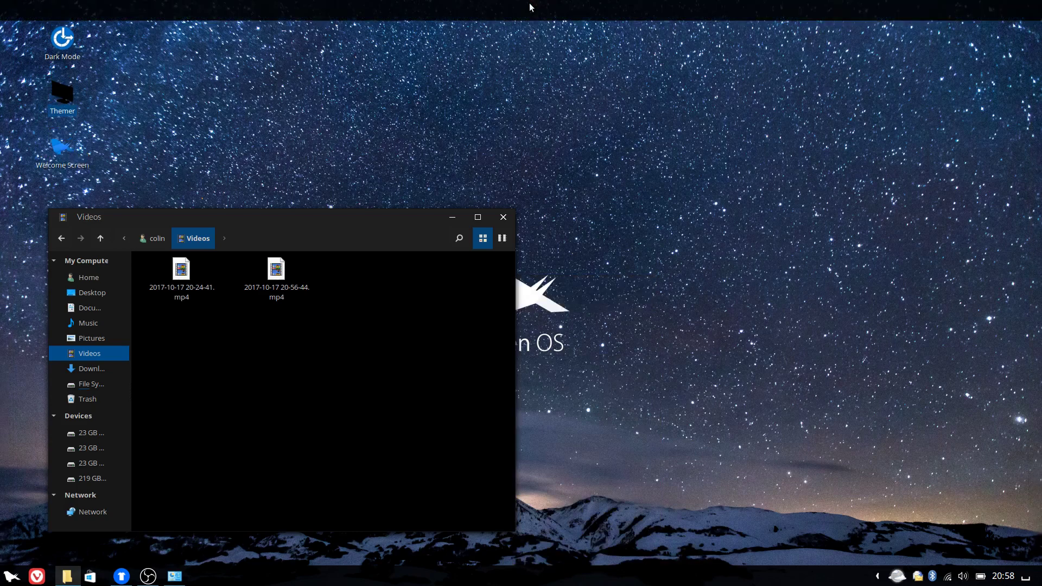
- Remove the Calendar clock and show-desktop applets from the bottom panel
{"action": "right_click", "coordinate": [1005, 579]}
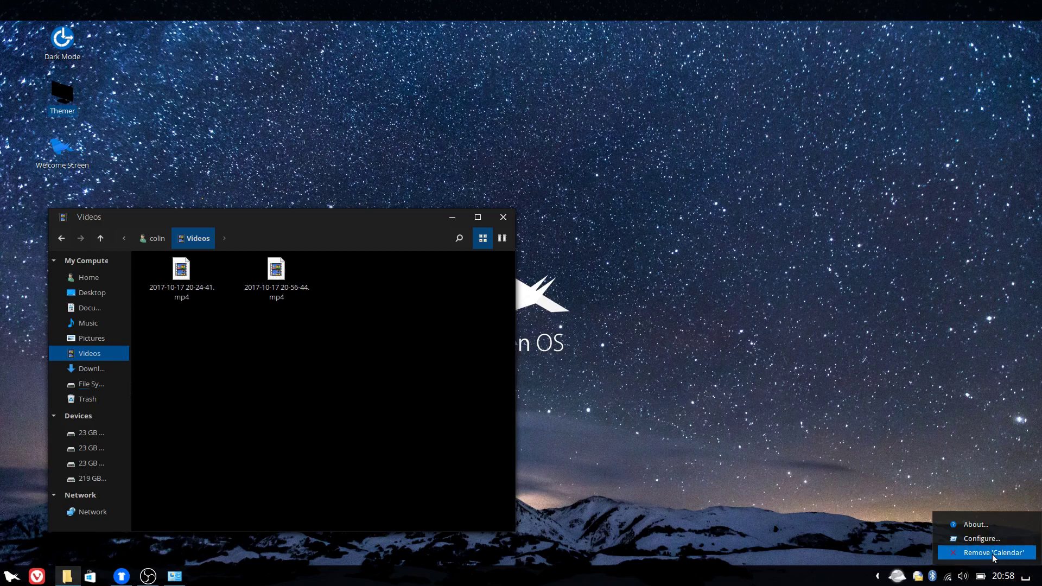
{"action": "left_click", "coordinate": [994, 553]}
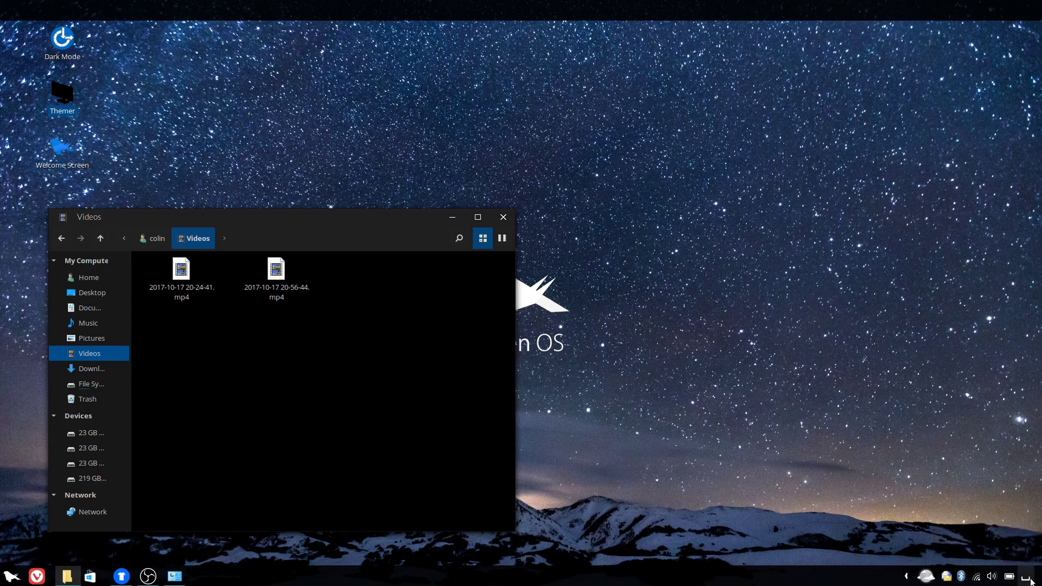
{"action": "right_click", "coordinate": [1028, 581]}
{"action": "left_click", "coordinate": [998, 553]}
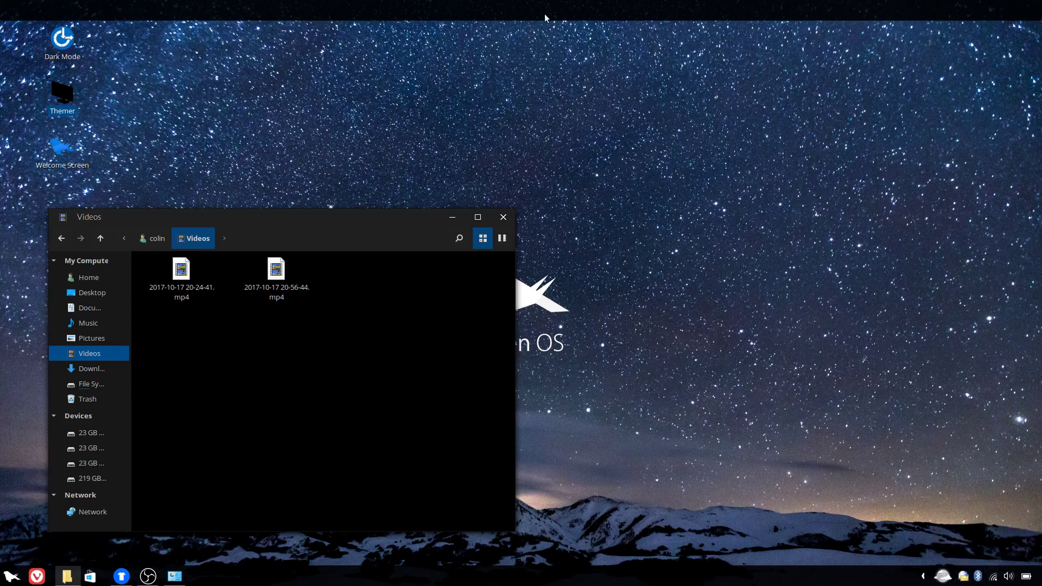
{"action": "right_click", "coordinate": [506, 9]}
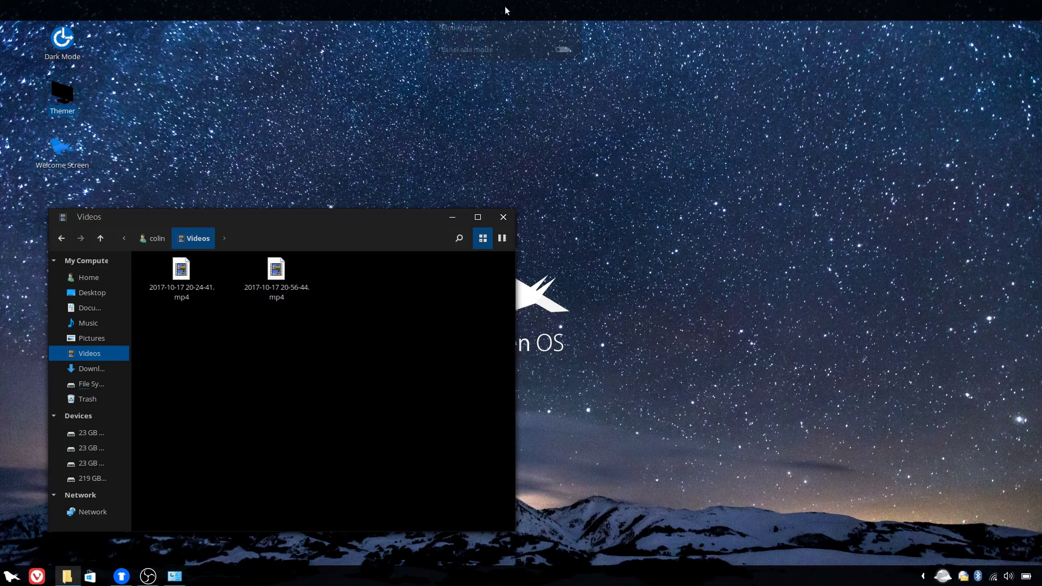
- Add the Calendar and Expo applets to the top panel
{"action": "left_click", "coordinate": [502, 34]}
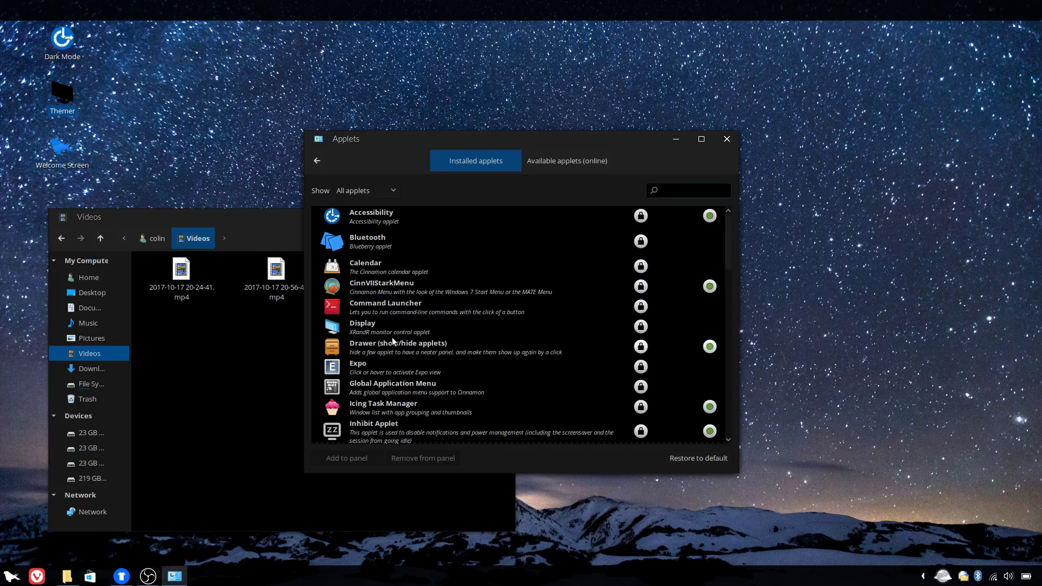
{"action": "left_click", "coordinate": [382, 266]}
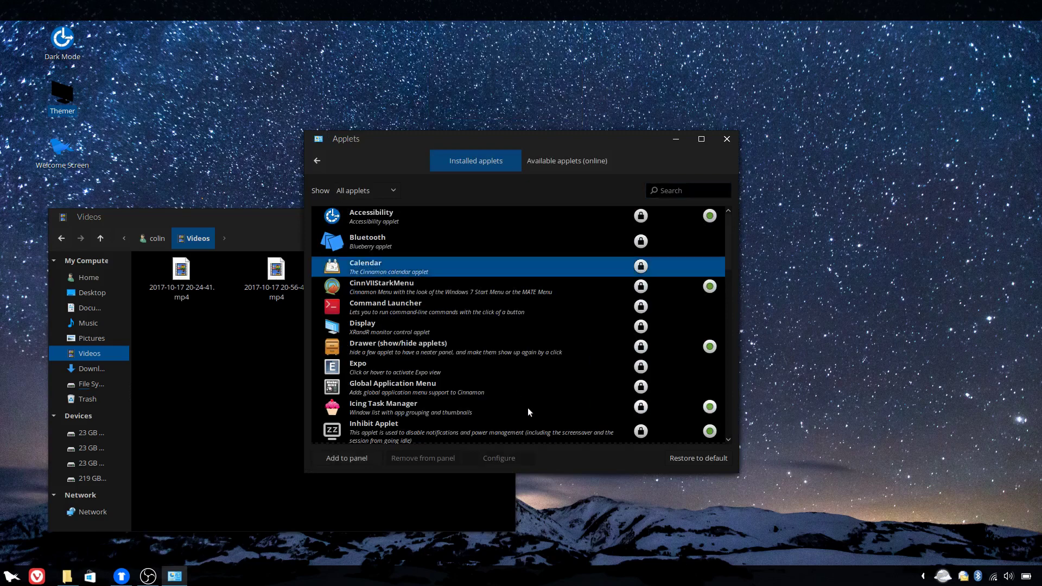
{"action": "left_click", "coordinate": [364, 457]}
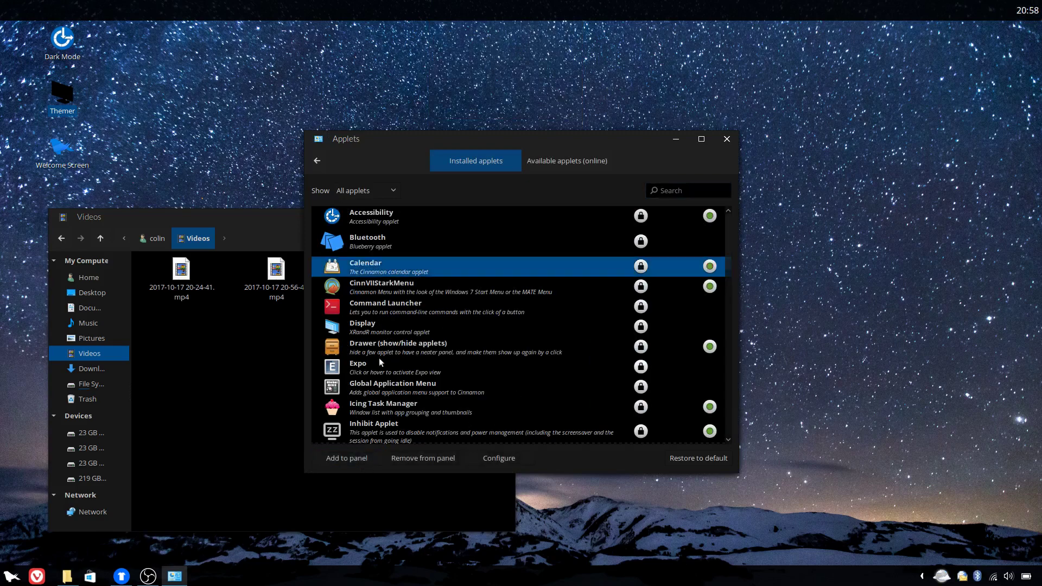
{"action": "left_click", "coordinate": [372, 368]}
{"action": "left_click", "coordinate": [347, 459]}
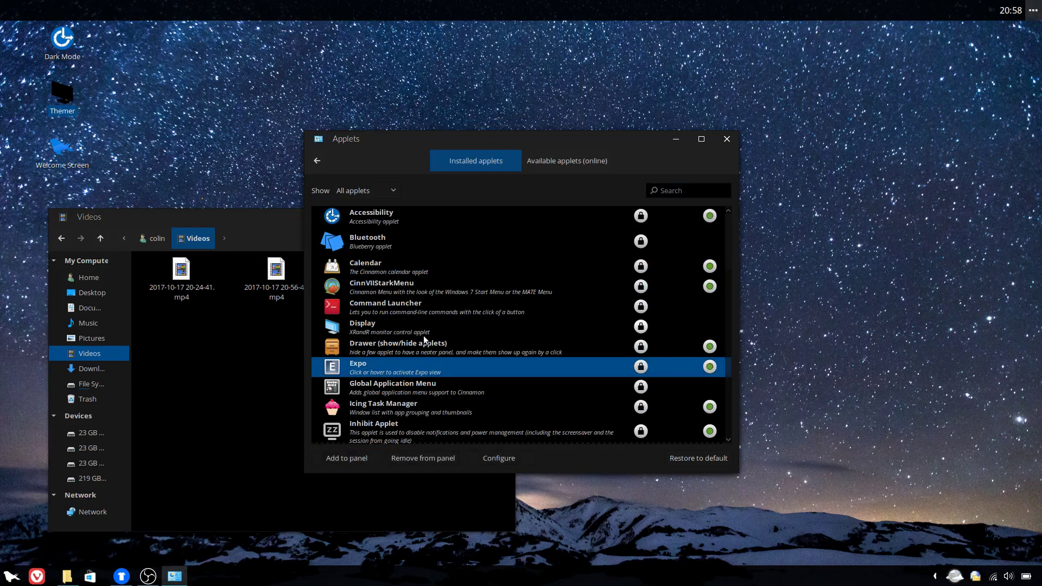
- Add the Scale applet as well and close the Applets settings window
{"action": "scroll", "coordinate": [423, 335], "scroll_direction": "down", "scroll_amount": 5}
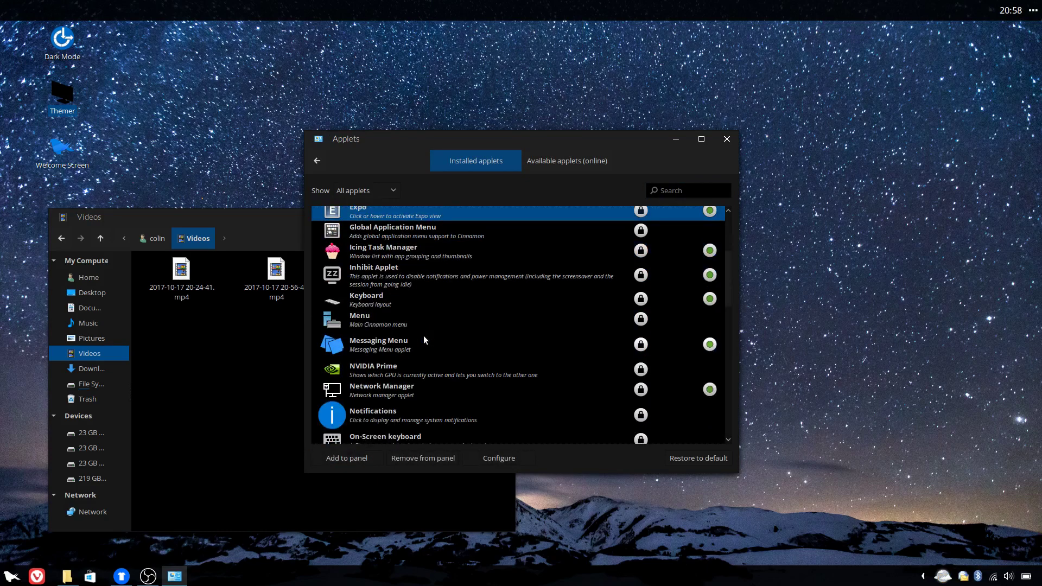
{"action": "scroll", "coordinate": [423, 335], "scroll_direction": "down", "scroll_amount": 2}
{"action": "scroll", "coordinate": [423, 336], "scroll_direction": "down", "scroll_amount": 5}
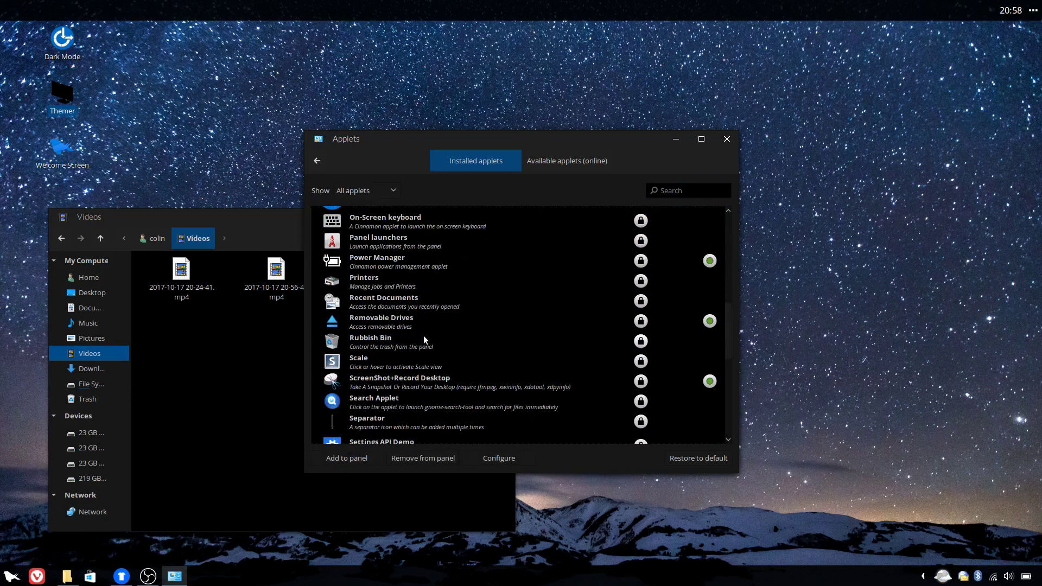
{"action": "left_click", "coordinate": [363, 361]}
{"action": "left_click", "coordinate": [345, 459]}
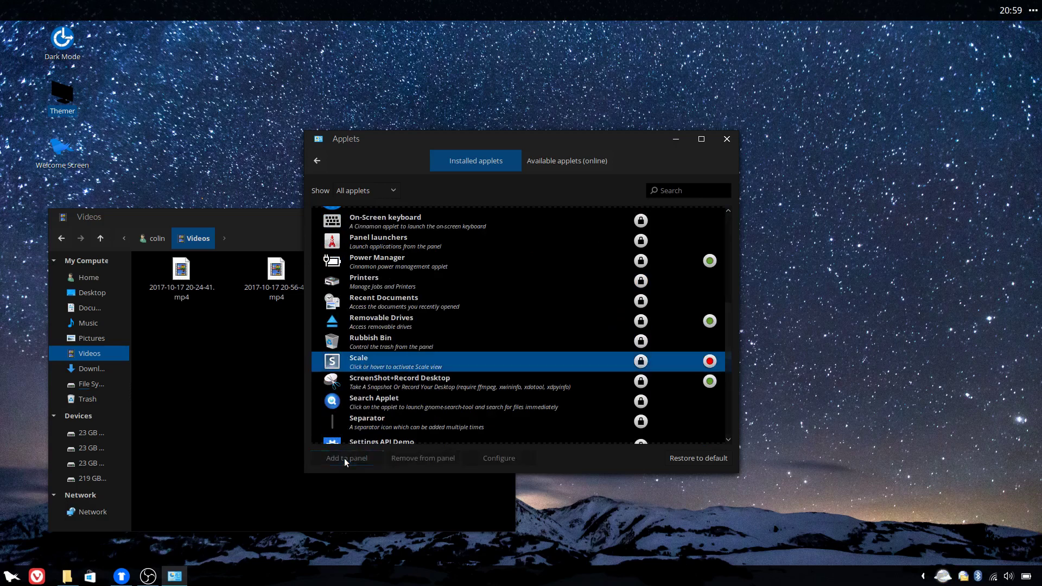
{"action": "left_click", "coordinate": [726, 139]}
- With panel edit mode on, drag the clock from the right to the top panel's left end
{"action": "right_click", "coordinate": [544, 12]}
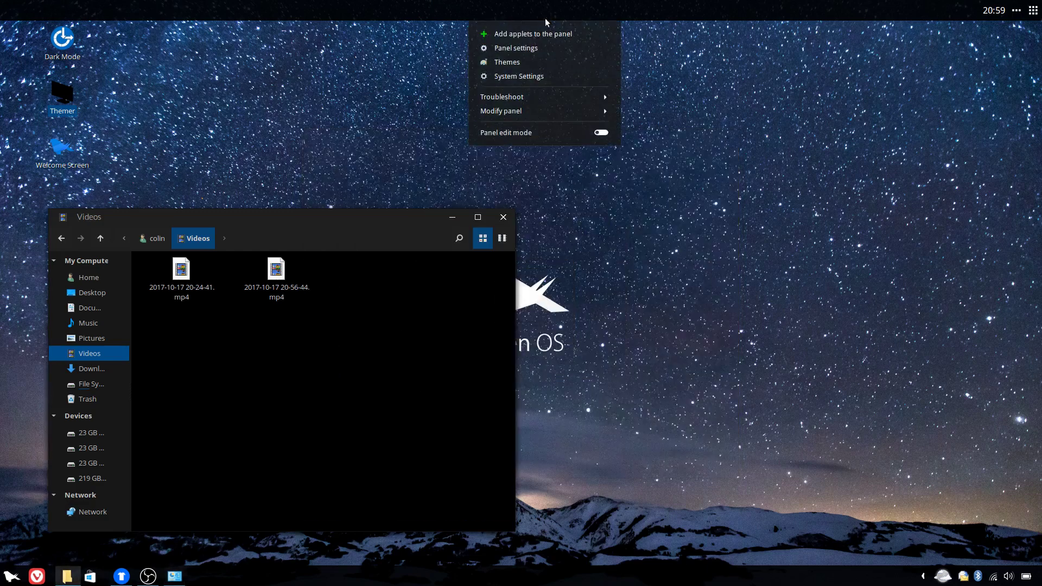
{"action": "left_click", "coordinate": [532, 132]}
{"action": "left_click_drag", "start_coordinate": [994, 10], "coordinate": [8, 9]}
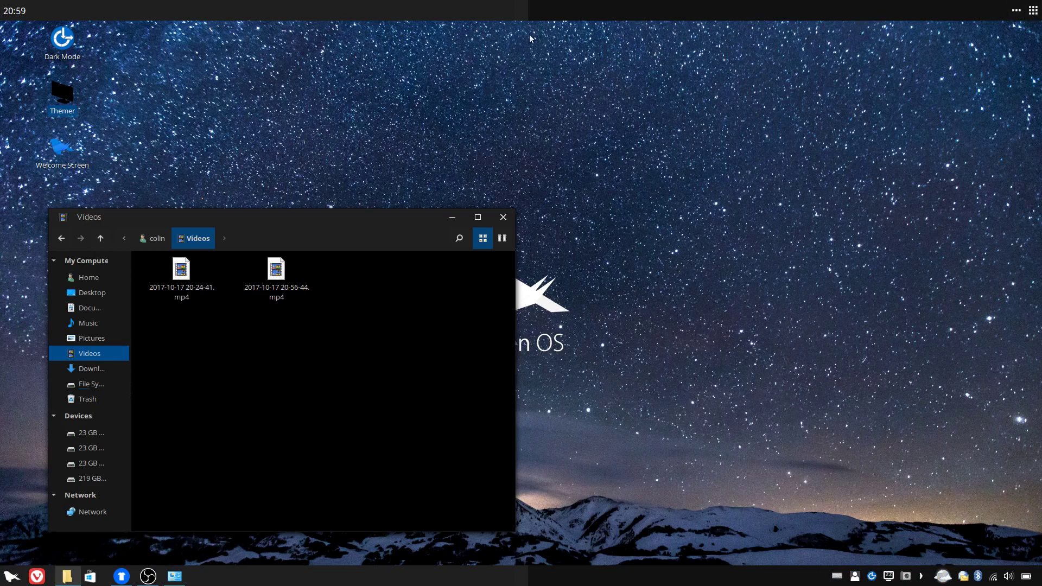
{"action": "right_click", "coordinate": [518, 10]}
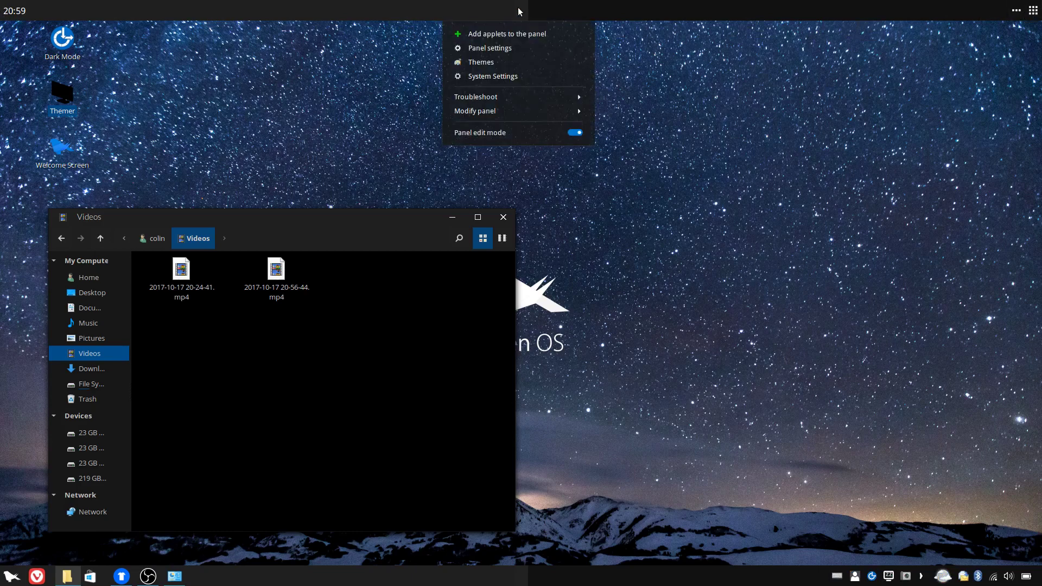
{"action": "left_click", "coordinate": [514, 134]}
{"action": "left_click", "coordinate": [788, 104]}
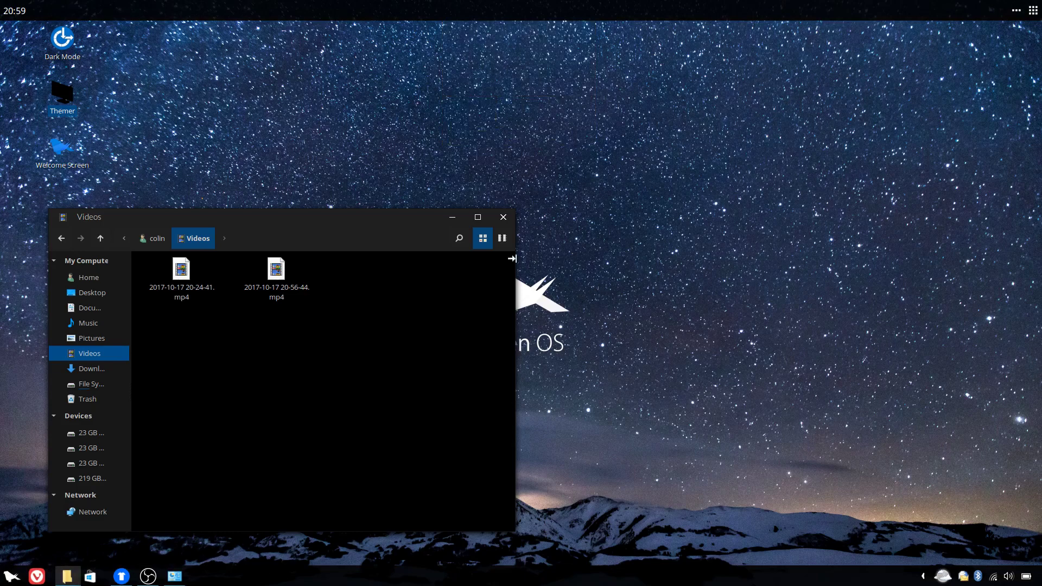
- Minimize Videos, launch Terminal via 'term' search, pin it to the panel, and close it
{"action": "left_click", "coordinate": [453, 218]}
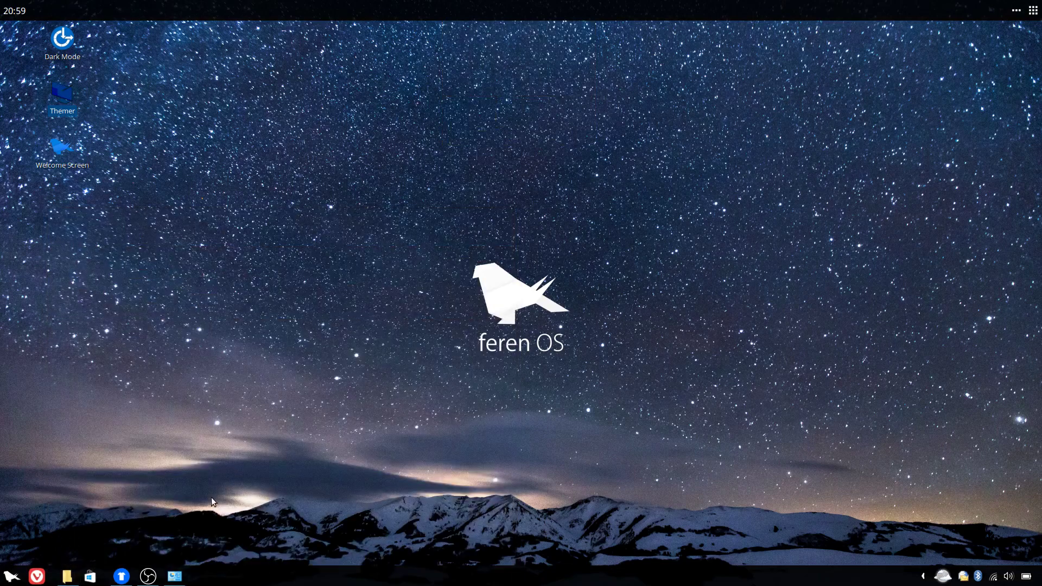
{"action": "left_click", "coordinate": [12, 578]}
{"action": "type", "text": "term"}
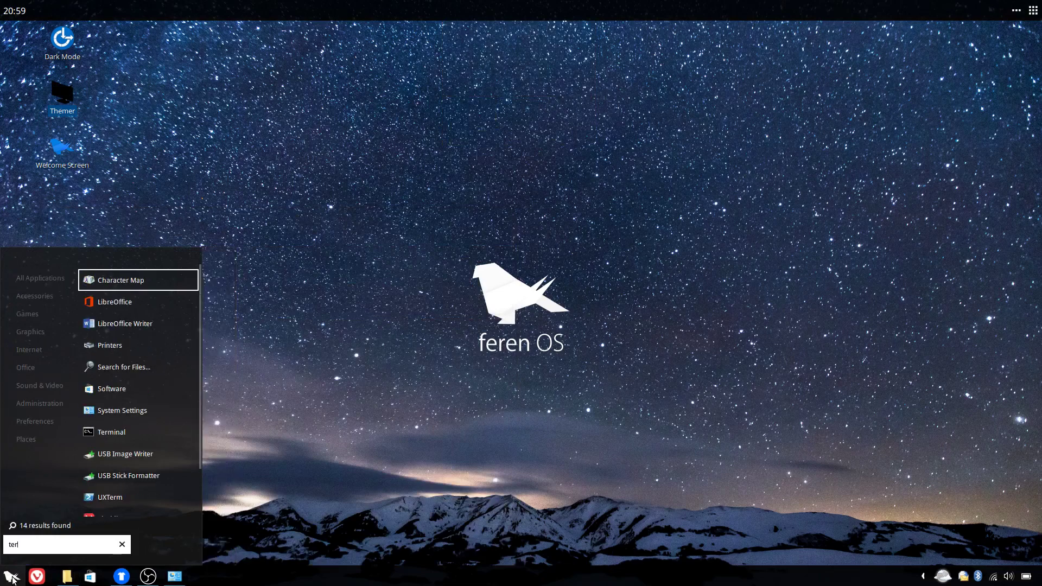
{"action": "left_click", "coordinate": [111, 278]}
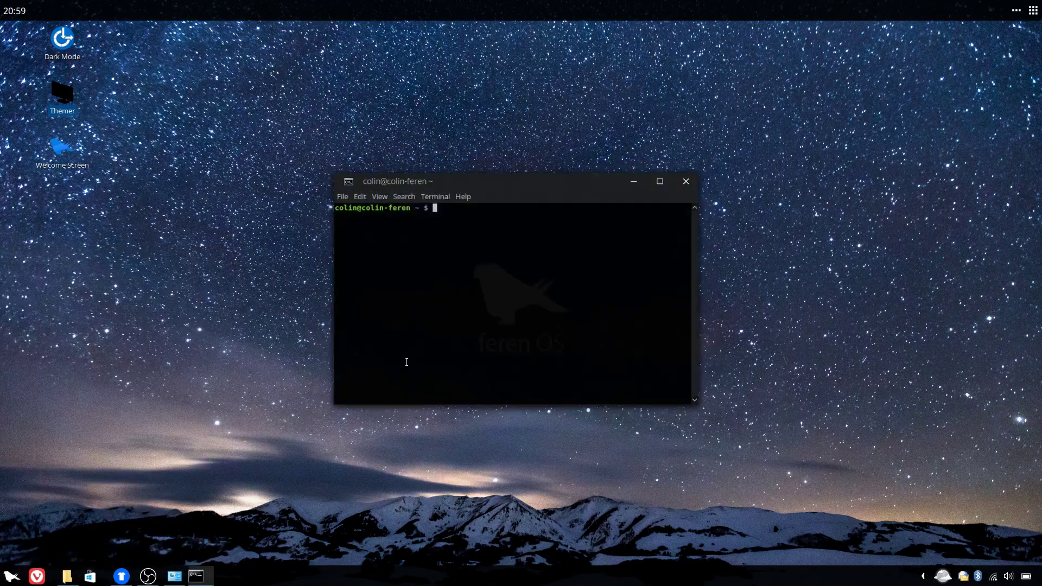
{"action": "right_click", "coordinate": [202, 575]}
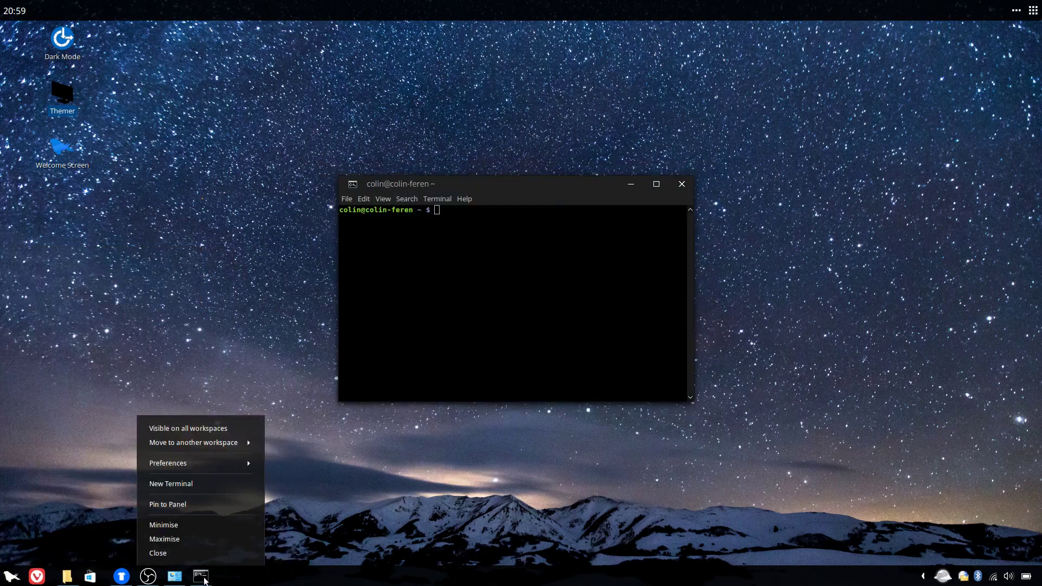
{"action": "left_click", "coordinate": [180, 501]}
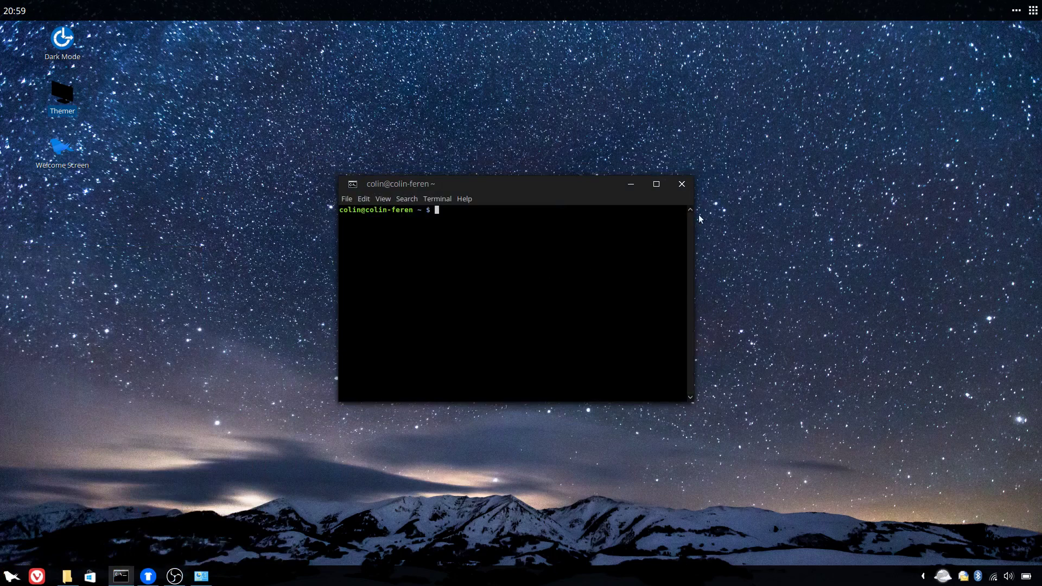
{"action": "left_click", "coordinate": [681, 184]}
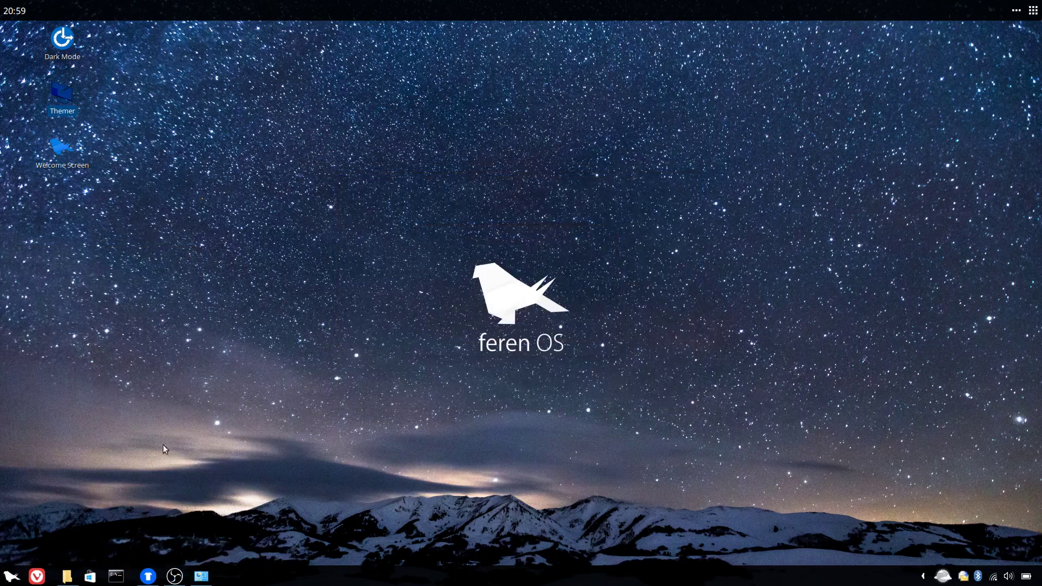
- Launch Text Editor, pin it to the panel, and close its window
{"action": "left_click", "coordinate": [7, 578]}
{"action": "right_click", "coordinate": [55, 346]}
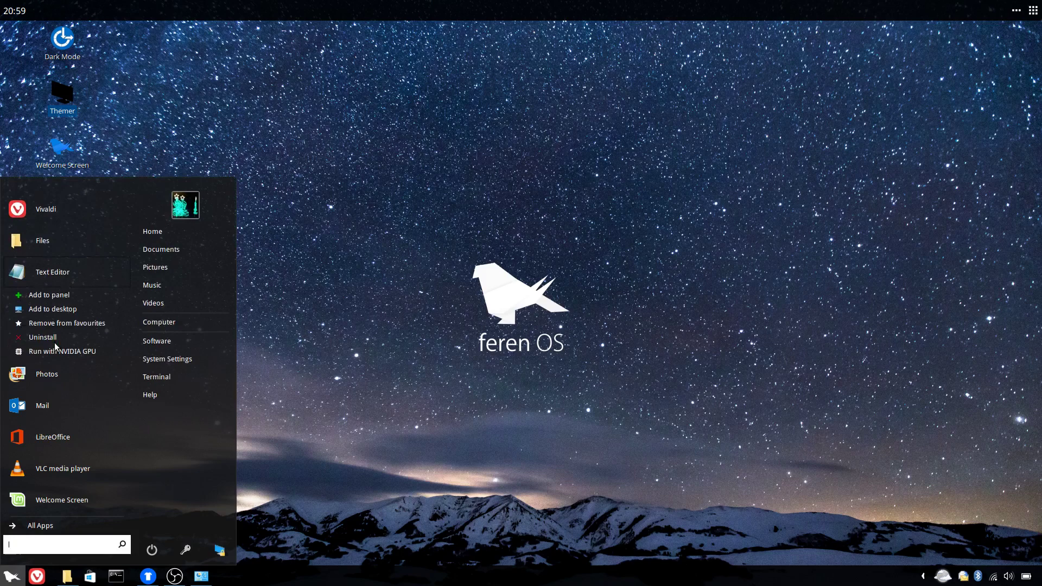
{"action": "left_click", "coordinate": [47, 296]}
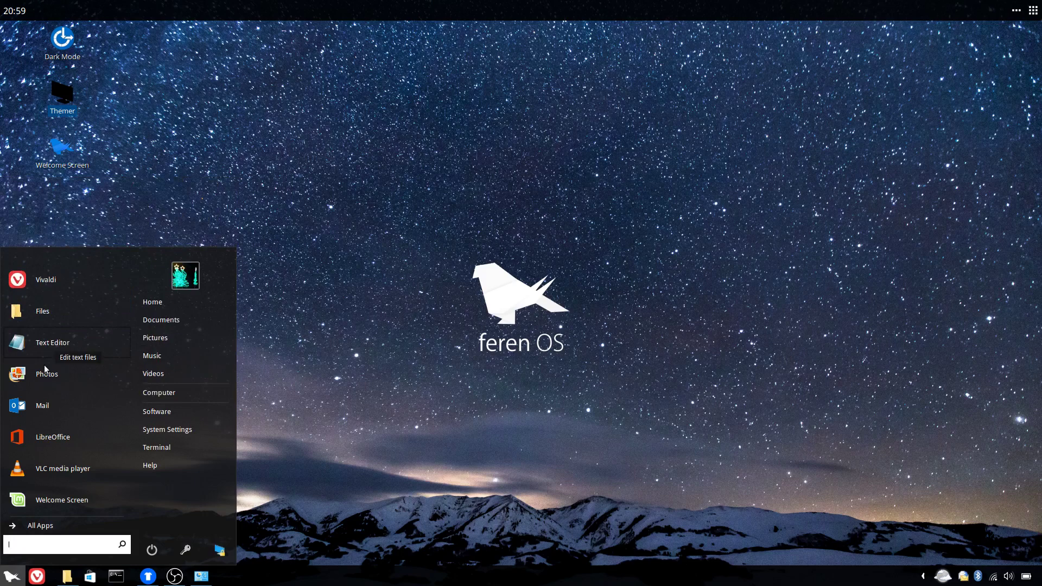
{"action": "left_click", "coordinate": [5, 580]}
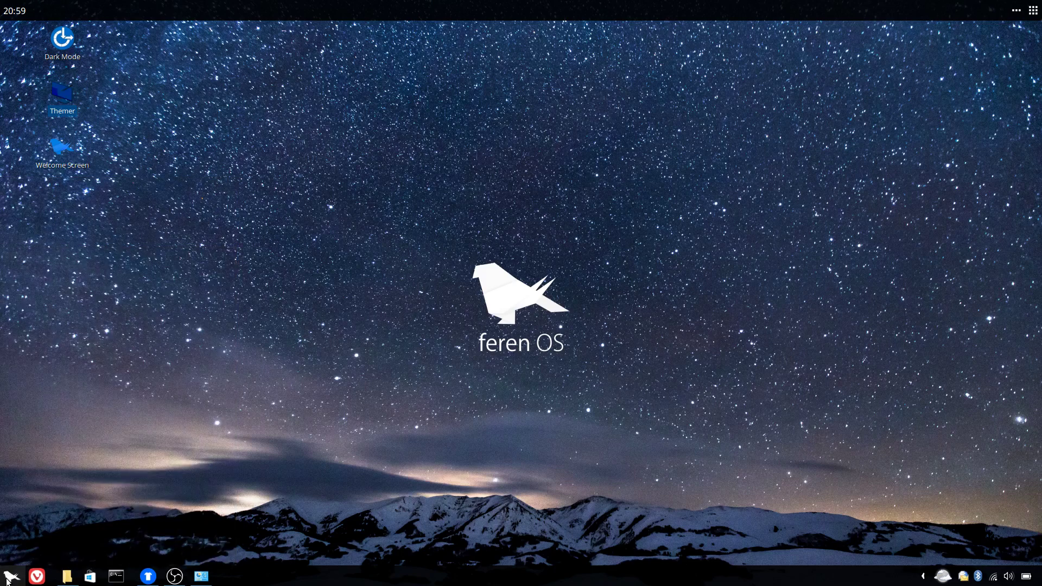
{"action": "left_click", "coordinate": [7, 579]}
{"action": "left_click", "coordinate": [30, 338]}
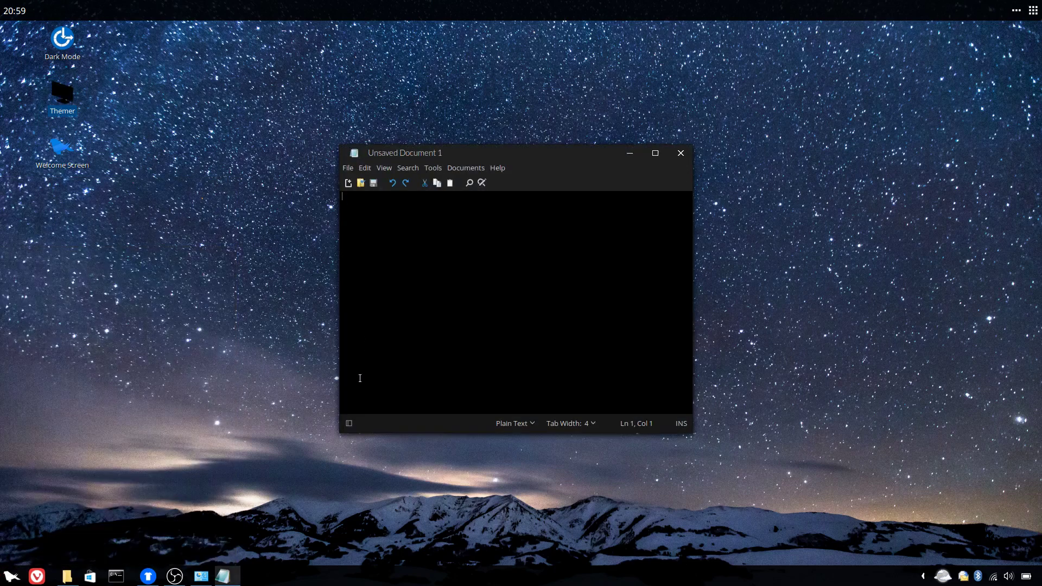
{"action": "right_click", "coordinate": [227, 576]}
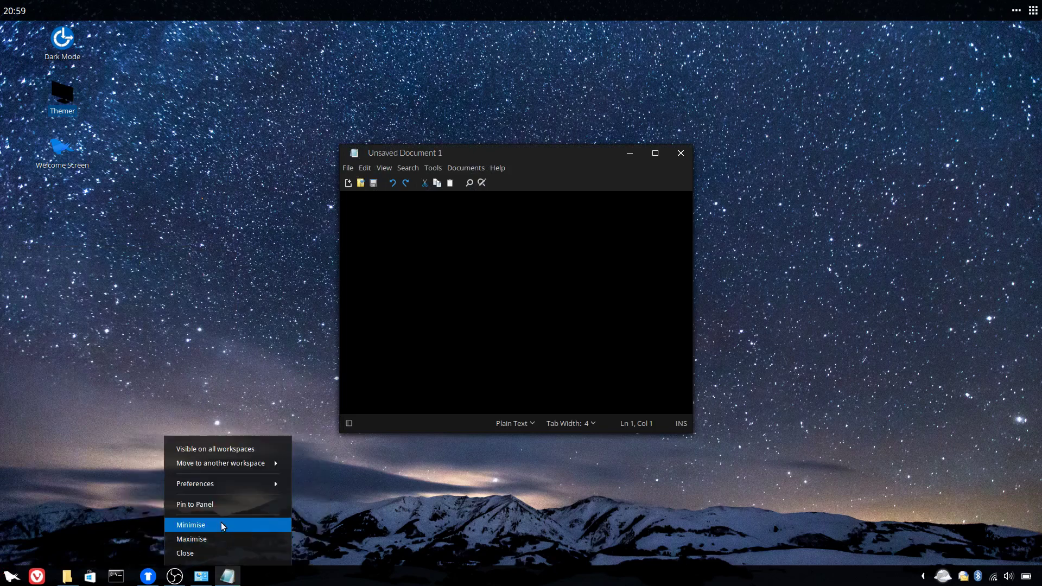
{"action": "left_click", "coordinate": [223, 504]}
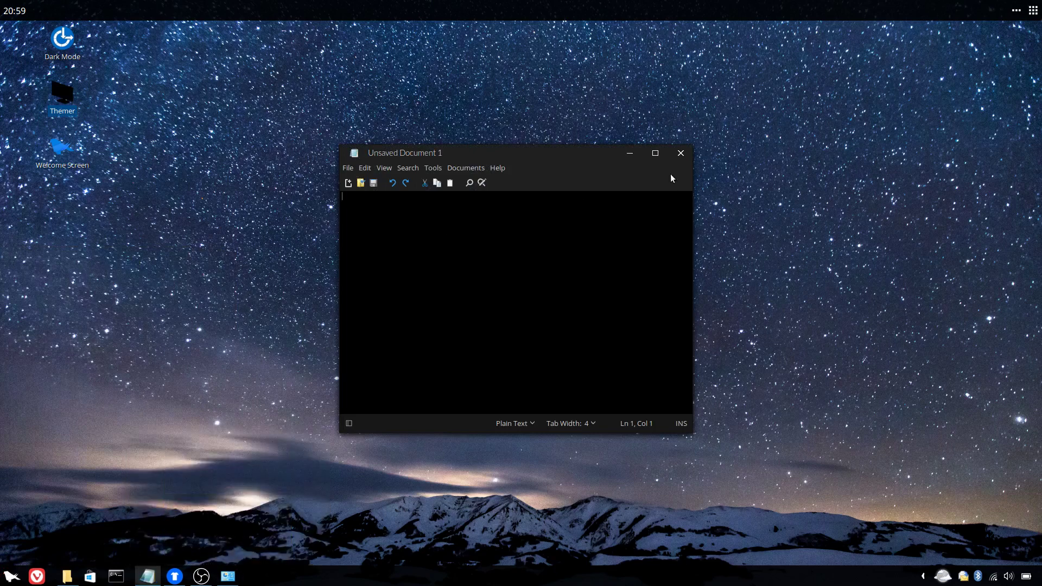
{"action": "left_click", "coordinate": [681, 153]}
- Pin OBS to the bottom panel
{"action": "left_click", "coordinate": [12, 577]}
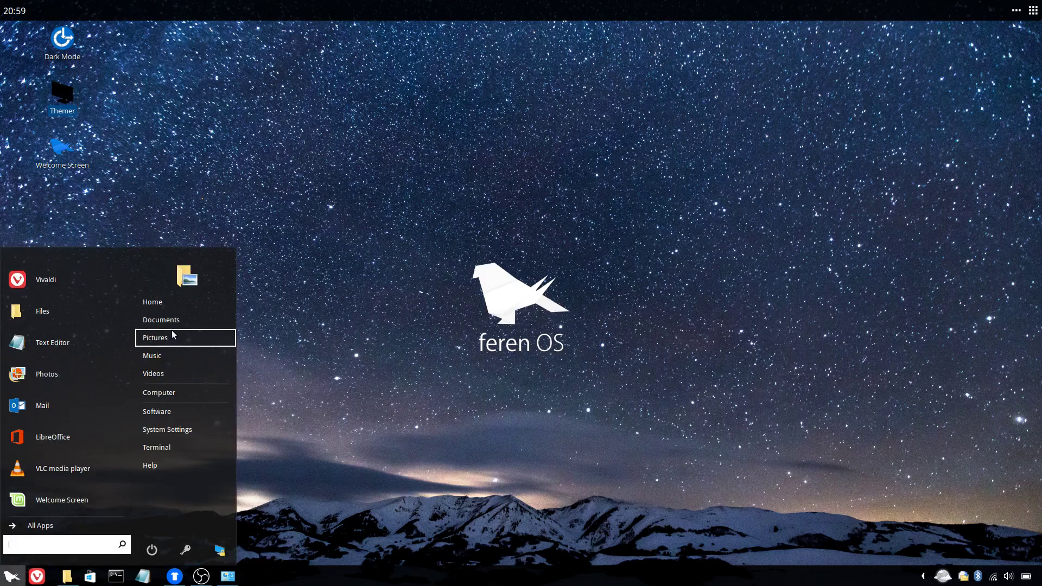
{"action": "left_click", "coordinate": [17, 581]}
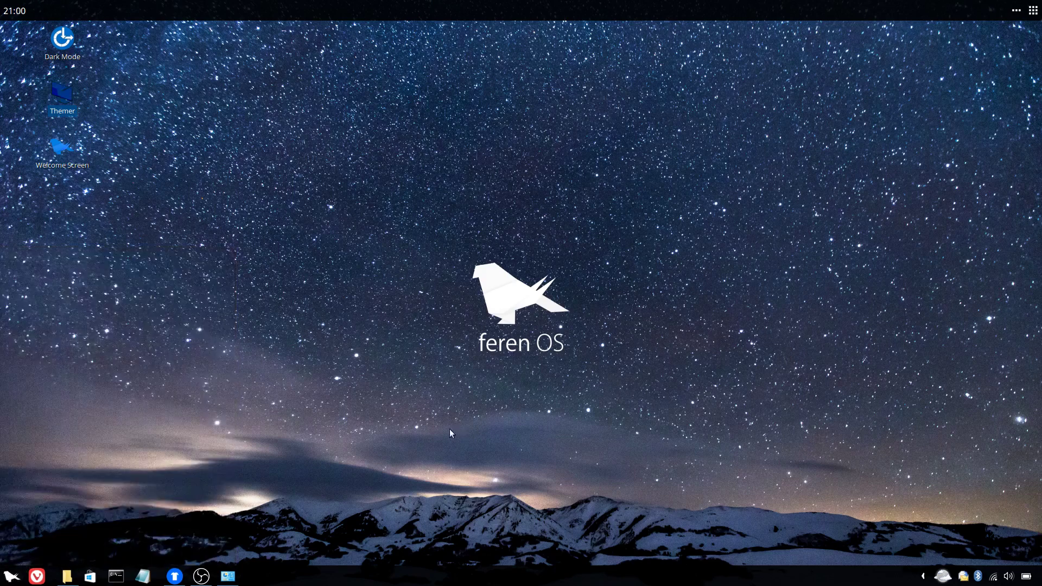
{"action": "right_click", "coordinate": [201, 576]}
{"action": "left_click", "coordinate": [185, 504]}
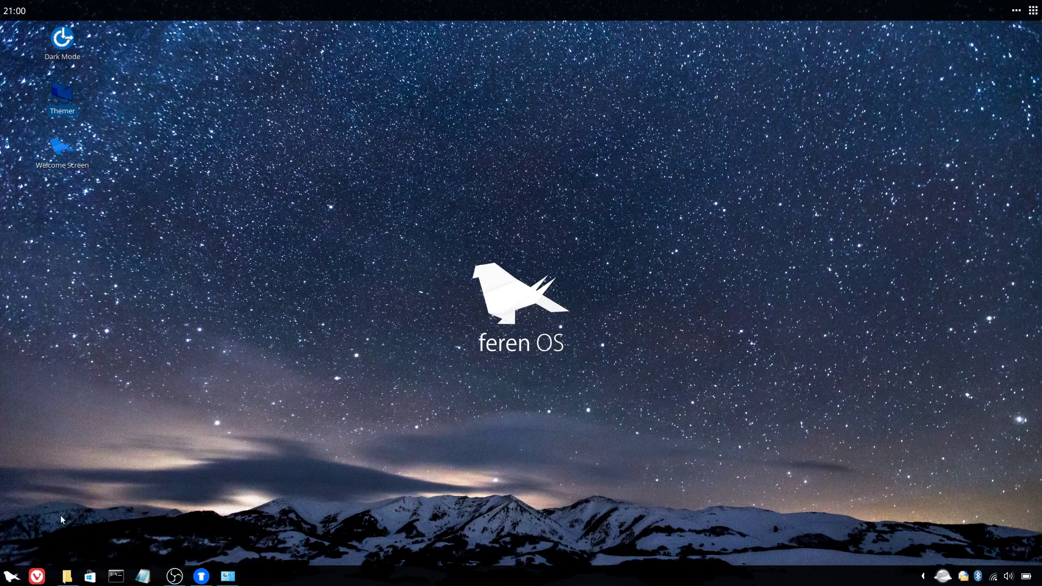
- Open and close the application menu and its applet options several times
{"action": "right_click", "coordinate": [13, 577]}
{"action": "left_click", "coordinate": [13, 577]}
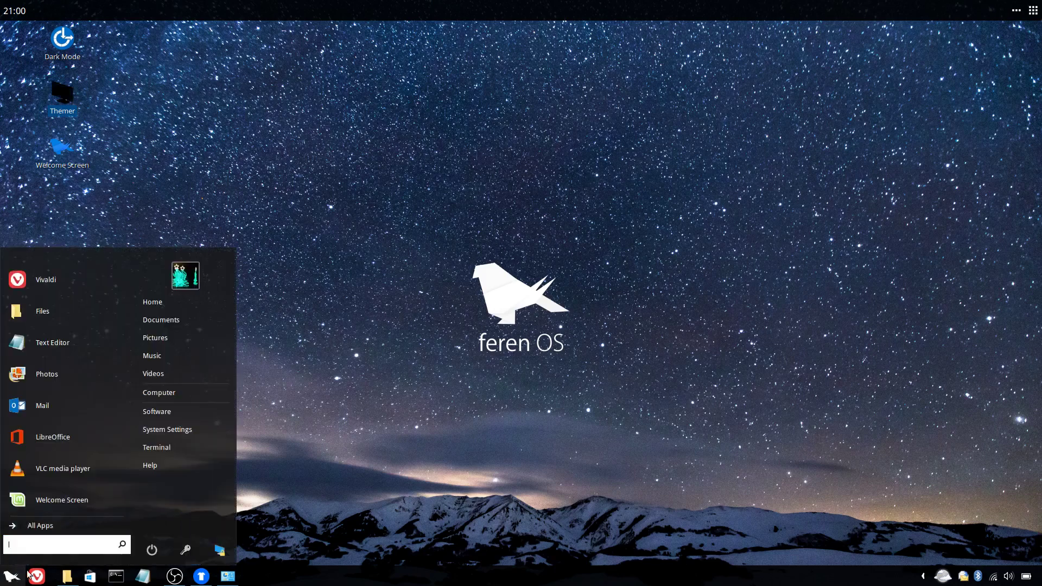
{"action": "left_click", "coordinate": [84, 506]}
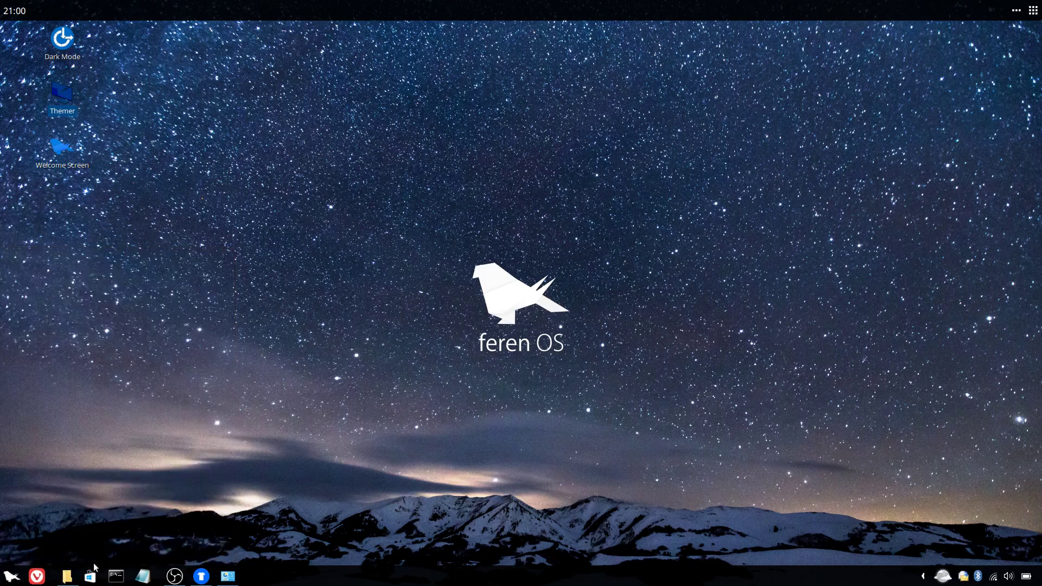
{"action": "left_click", "coordinate": [12, 576]}
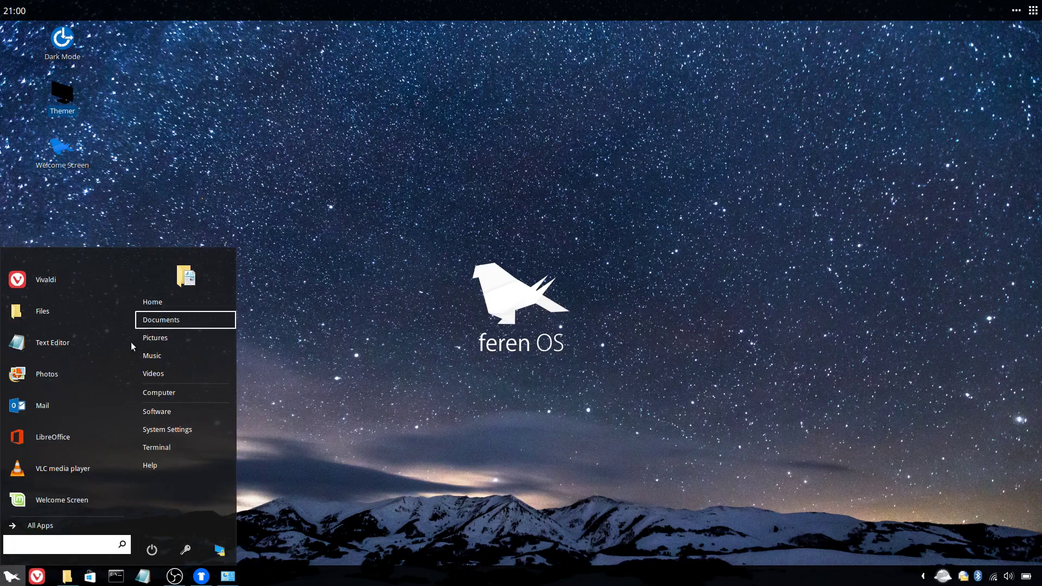
{"action": "left_click", "coordinate": [11, 578]}
{"action": "left_click", "coordinate": [12, 577]}
{"action": "left_click", "coordinate": [12, 578]}
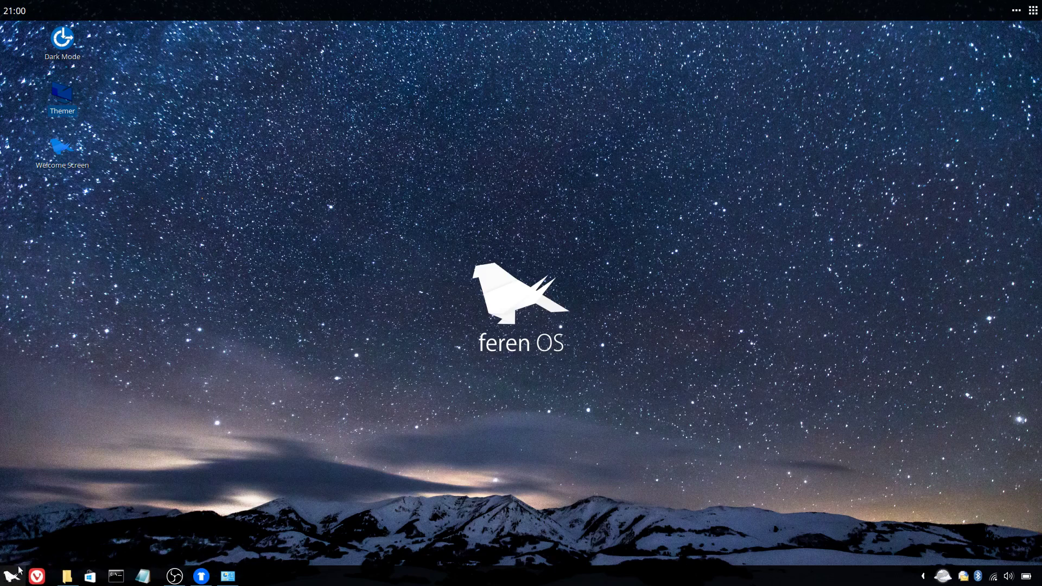
- Open the start menu applet's Panel settings and browse for a custom menu icon
{"action": "right_click", "coordinate": [3, 580]}
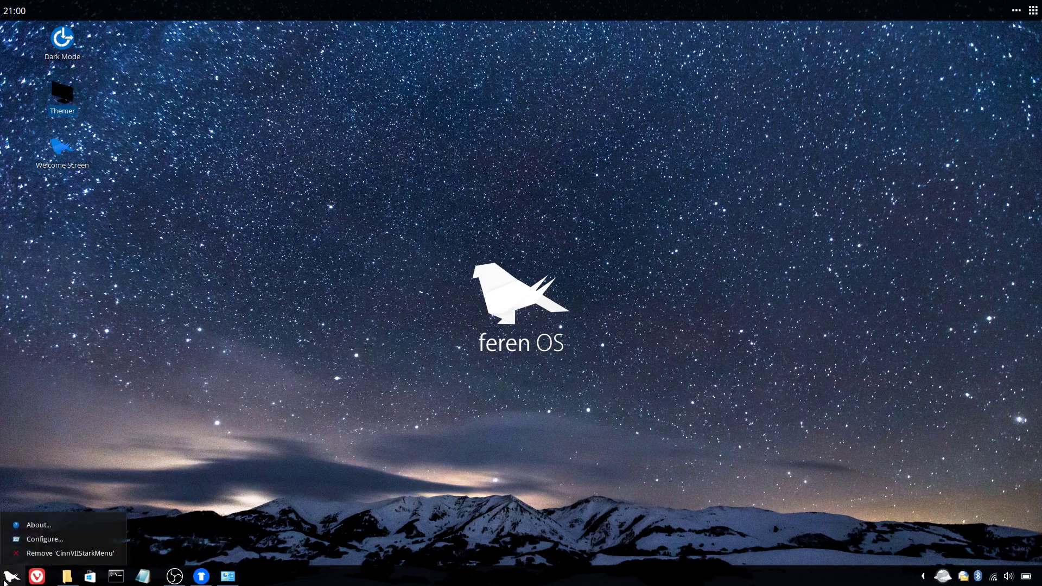
{"action": "left_click", "coordinate": [32, 537]}
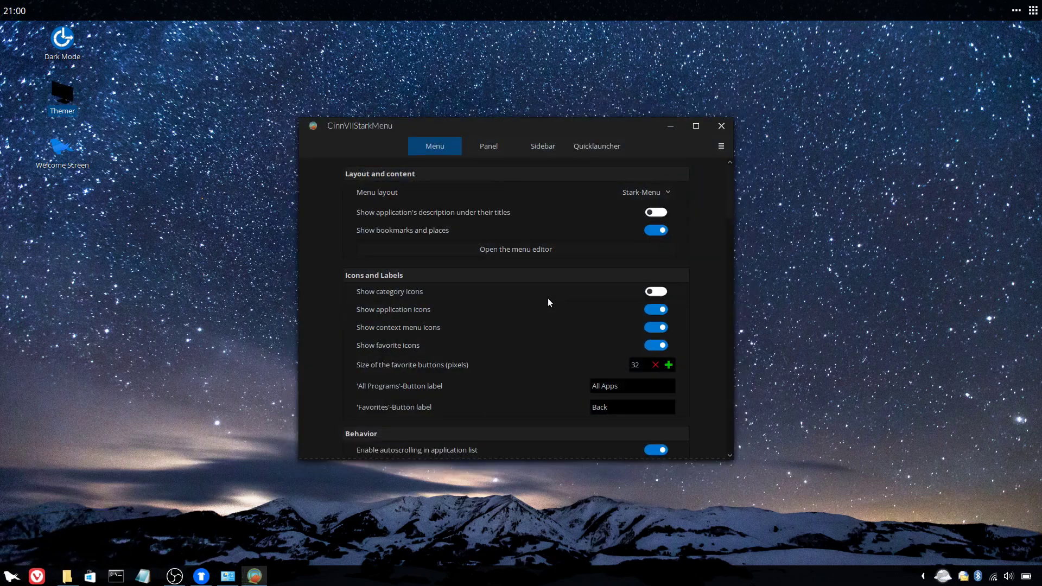
{"action": "left_click", "coordinate": [484, 146]}
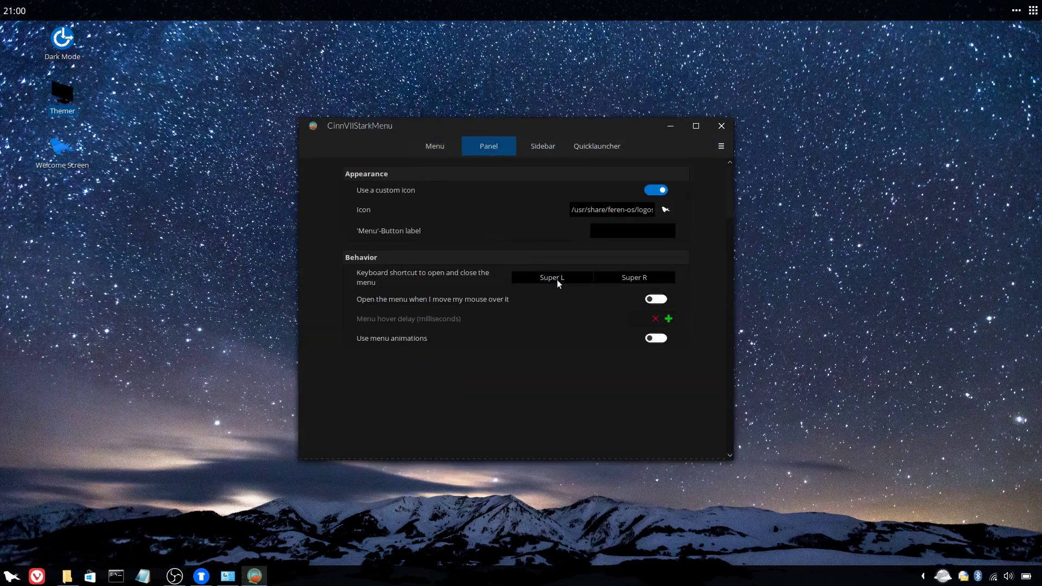
{"action": "left_click", "coordinate": [665, 209]}
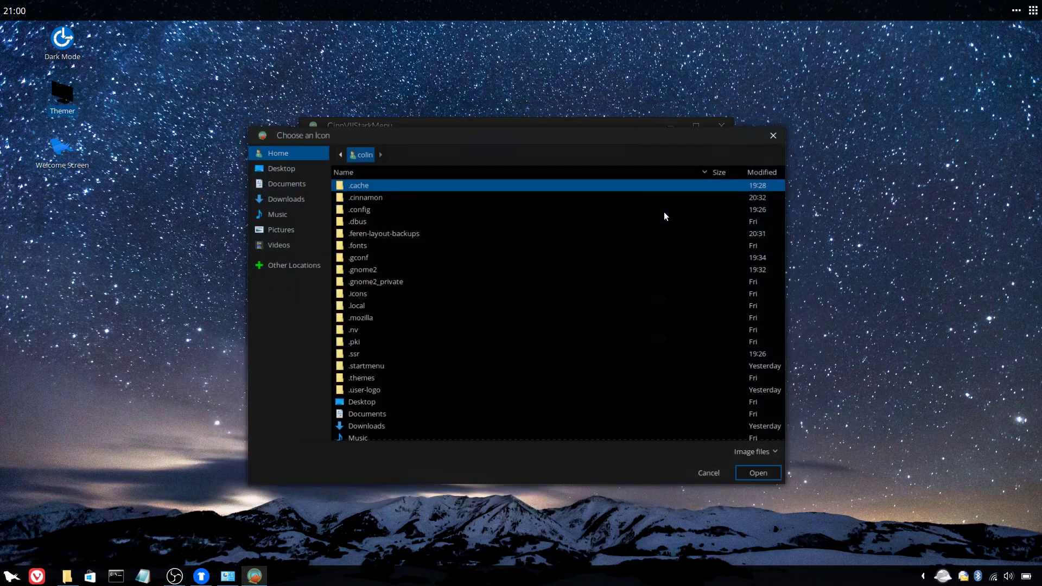
- In the file manager, inspect the home folder's .startmenu and .user-logo folders, then close it
{"action": "left_click", "coordinate": [66, 576]}
{"action": "left_click", "coordinate": [99, 279]}
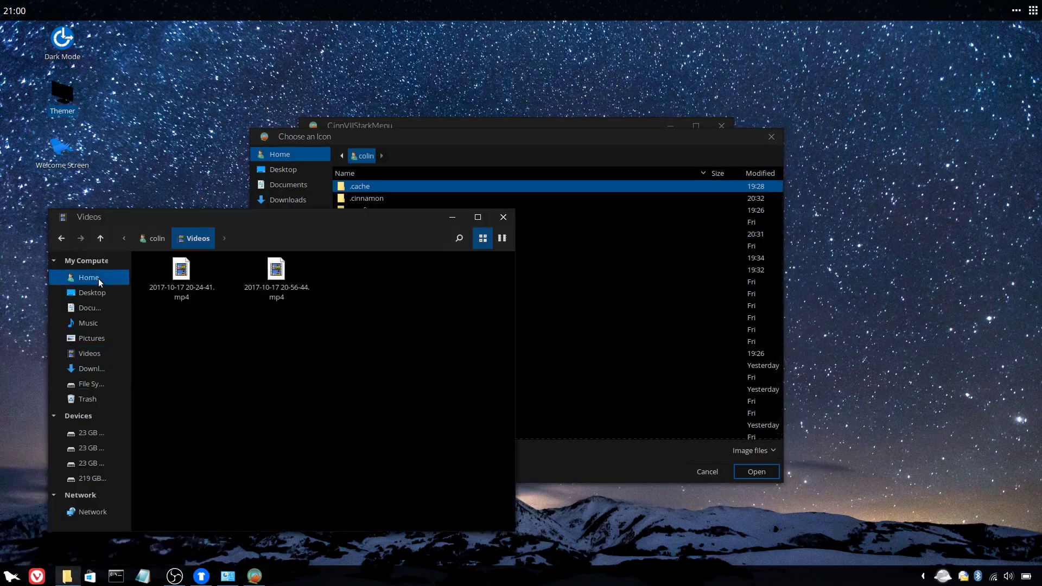
{"action": "scroll", "coordinate": [405, 362], "scroll_direction": "down", "scroll_amount": 2}
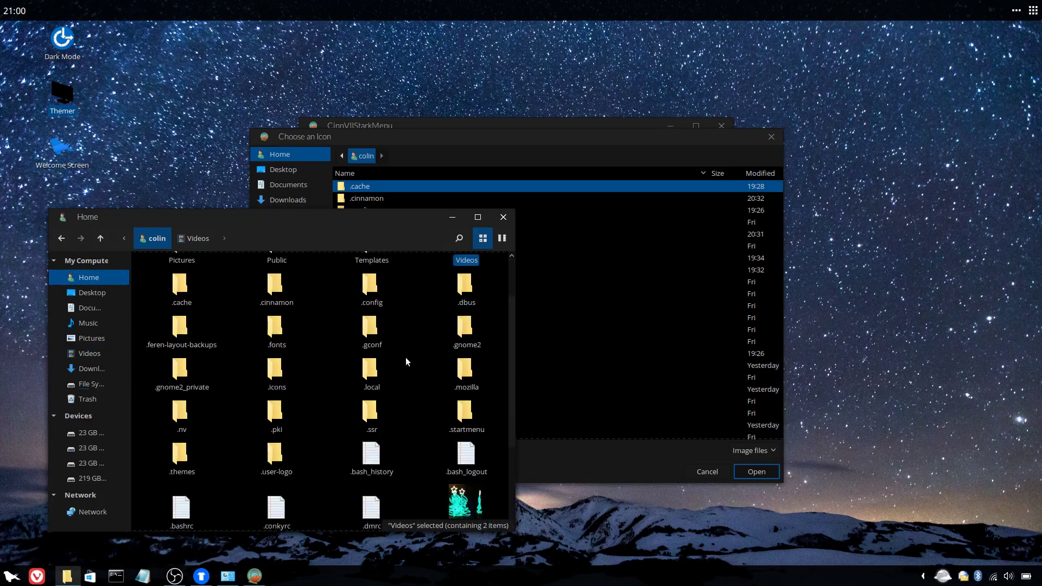
{"action": "double_click", "coordinate": [466, 411]}
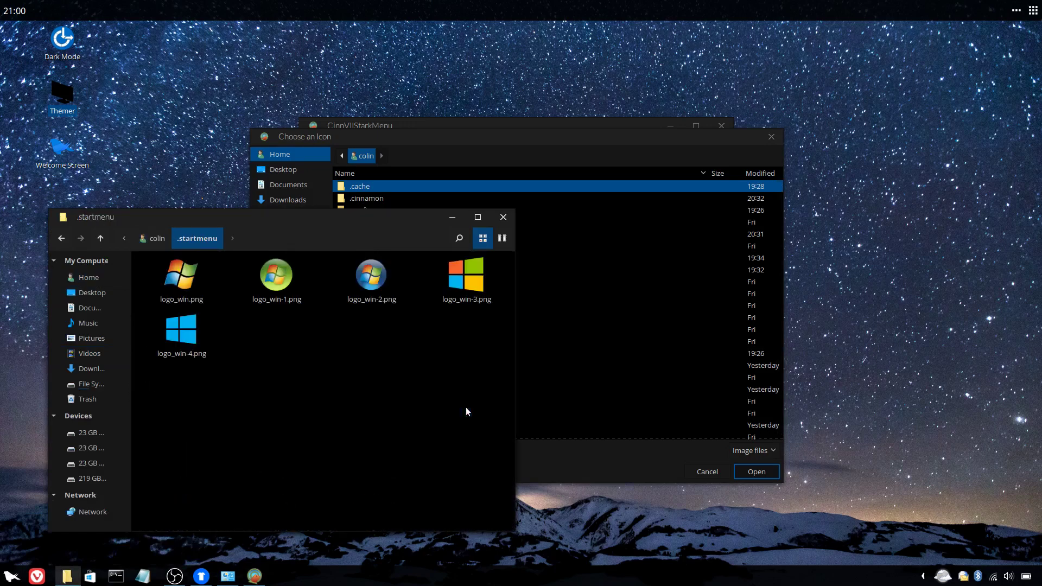
{"action": "left_click", "coordinate": [151, 238]}
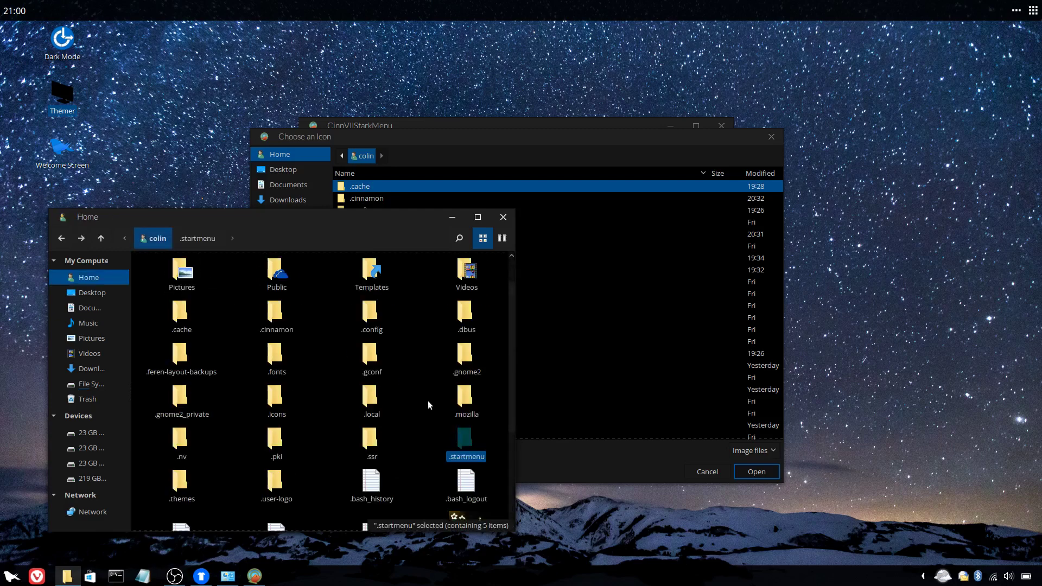
{"action": "scroll", "coordinate": [429, 404], "scroll_direction": "down", "scroll_amount": 2}
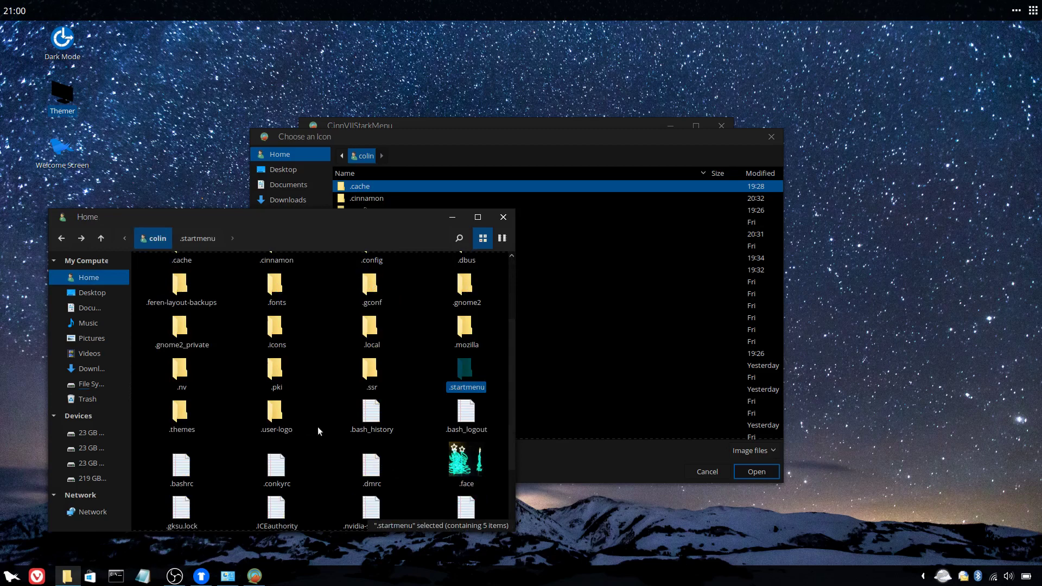
{"action": "double_click", "coordinate": [275, 412]}
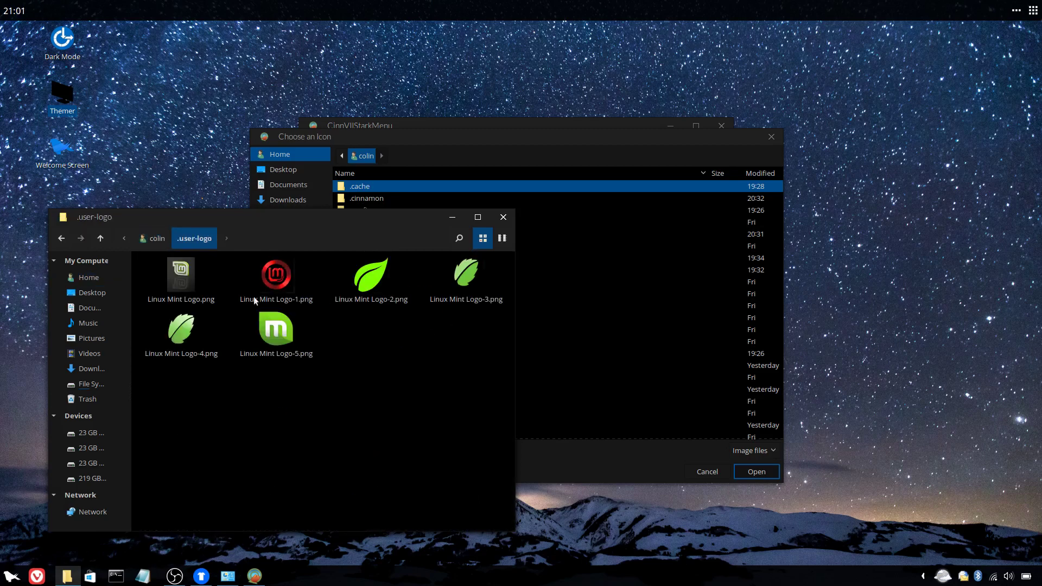
{"action": "left_click", "coordinate": [157, 239]}
{"action": "left_click", "coordinate": [503, 217]}
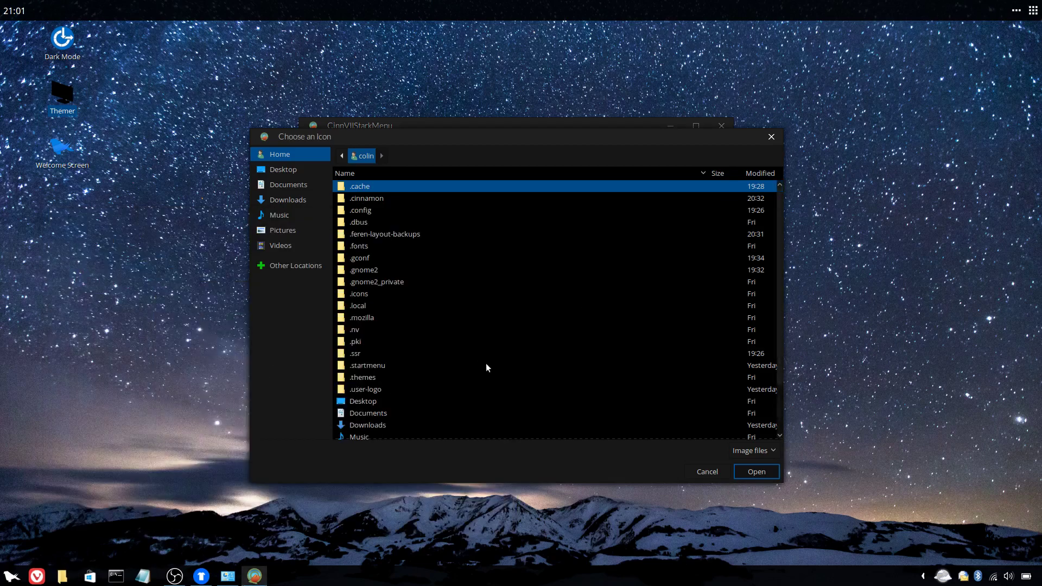
- Choose logo_win-3.png from the .startmenu folder as the menu button icon
{"action": "double_click", "coordinate": [379, 365]}
{"action": "left_click", "coordinate": [350, 223]}
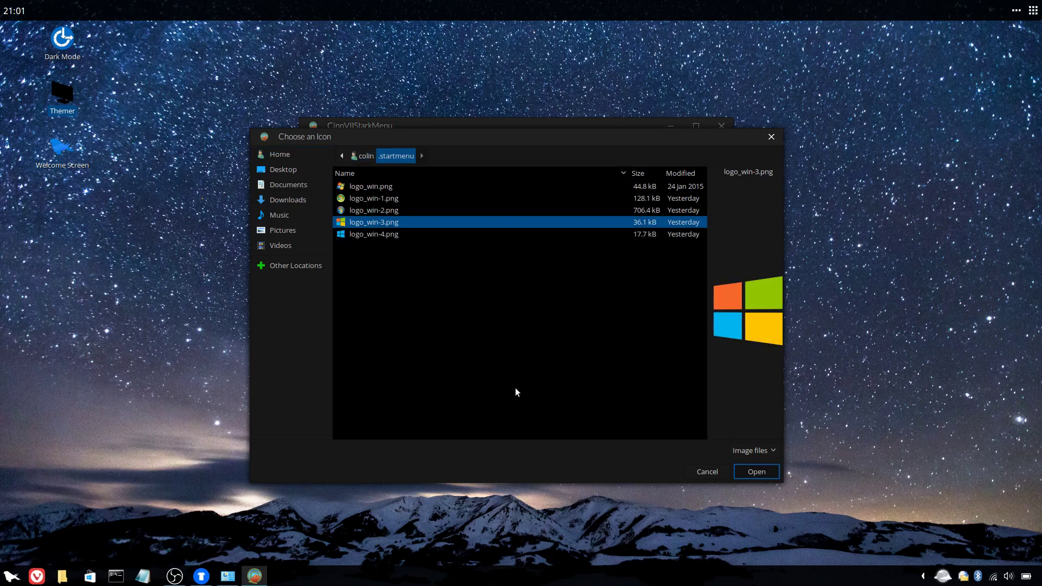
{"action": "left_click", "coordinate": [758, 471]}
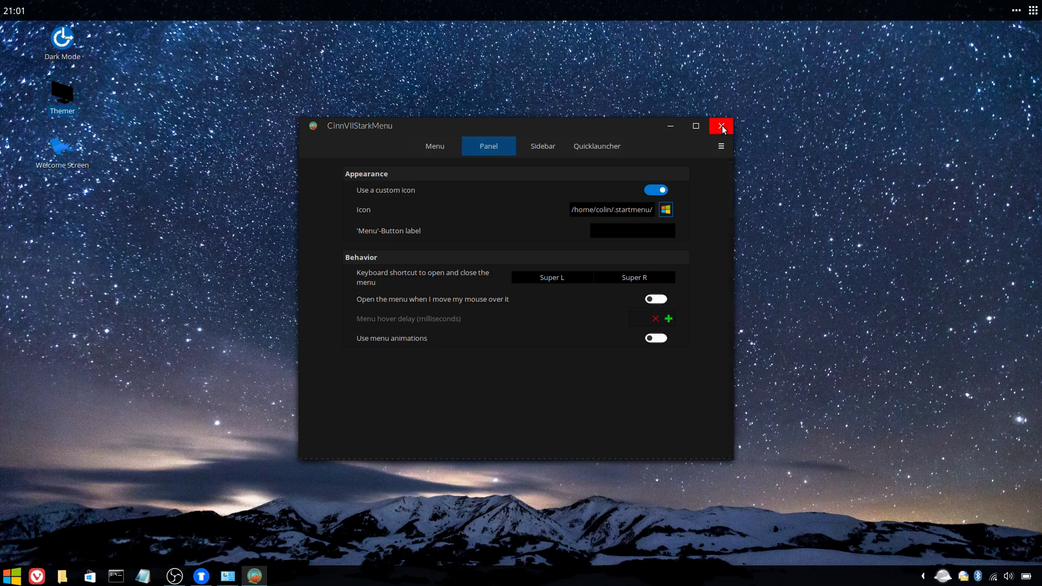
- Close the menu applet settings and open Users and Groups in System Settings, authenticating as administrator
{"action": "left_click", "coordinate": [722, 126]}
{"action": "left_click", "coordinate": [12, 575]}
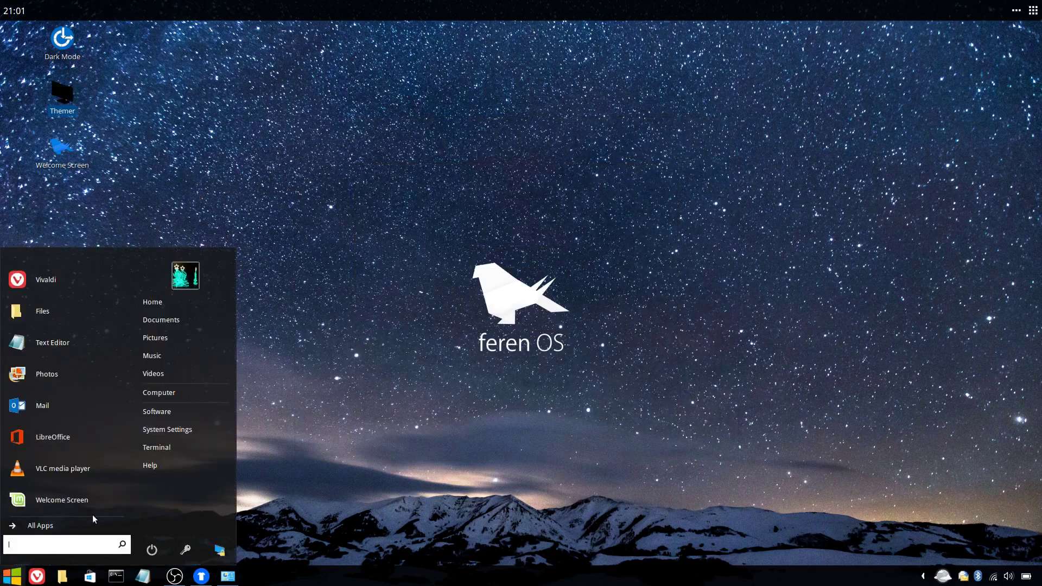
{"action": "left_click", "coordinate": [200, 429]}
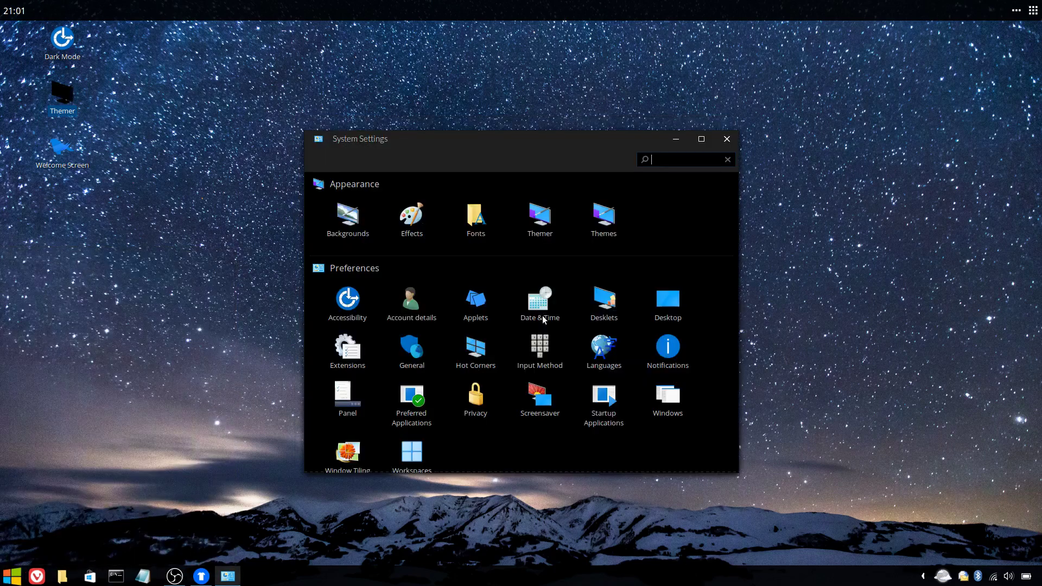
{"action": "scroll", "coordinate": [565, 389], "scroll_direction": "down", "scroll_amount": 5}
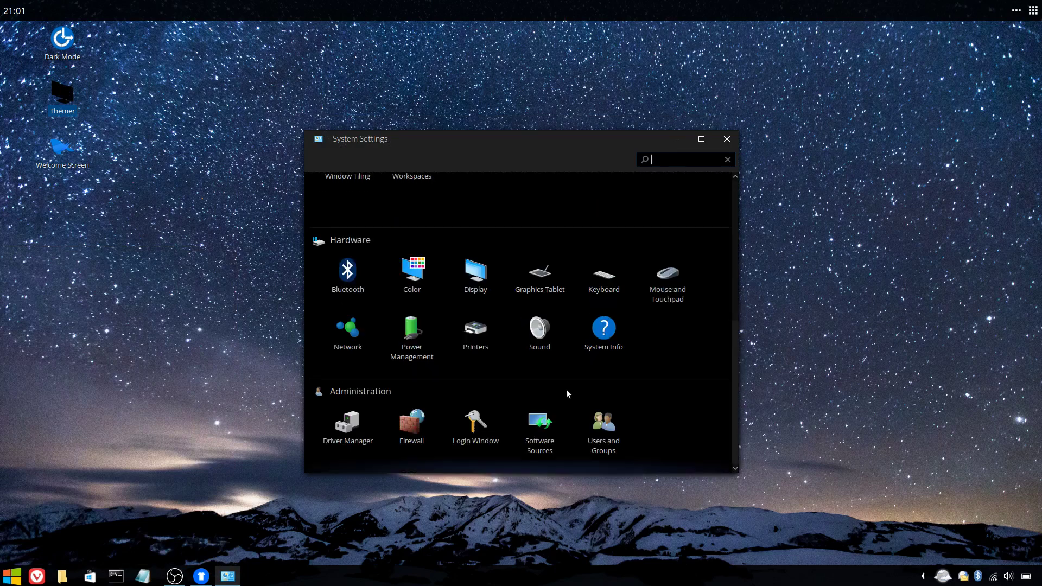
{"action": "left_click", "coordinate": [615, 421]}
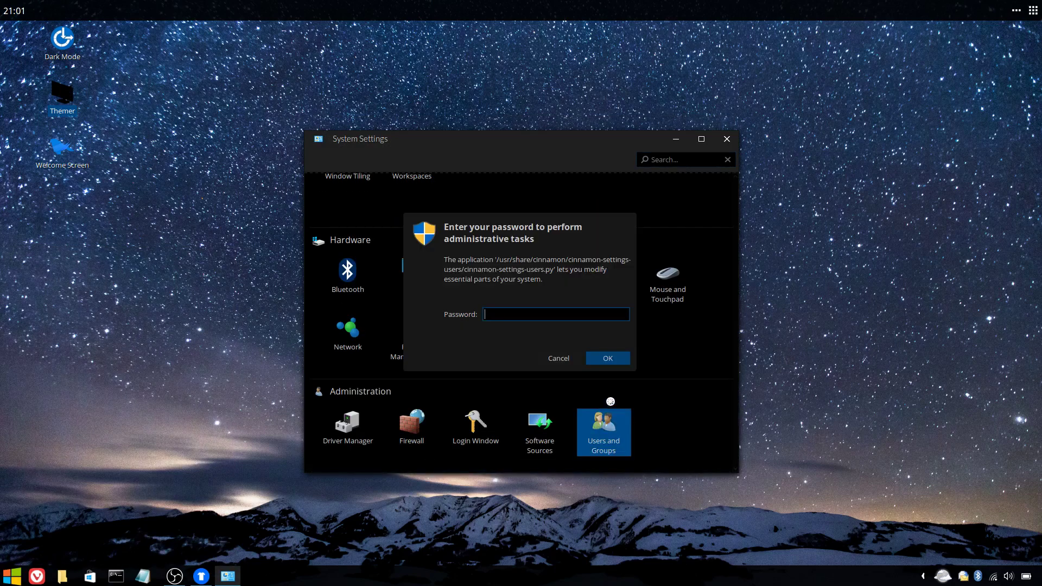
{"action": "type", "text": "********"}
{"action": "key", "text": "Return"}
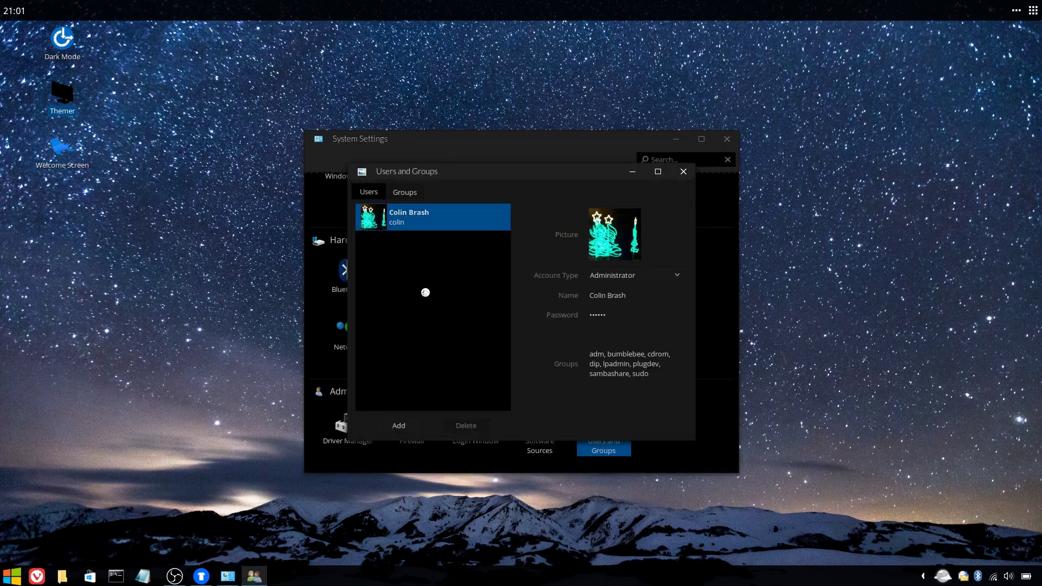
- Set the account picture to the green leaf Linux Mint Logo-2.png from the .user-logo folder
{"action": "left_click", "coordinate": [609, 239]}
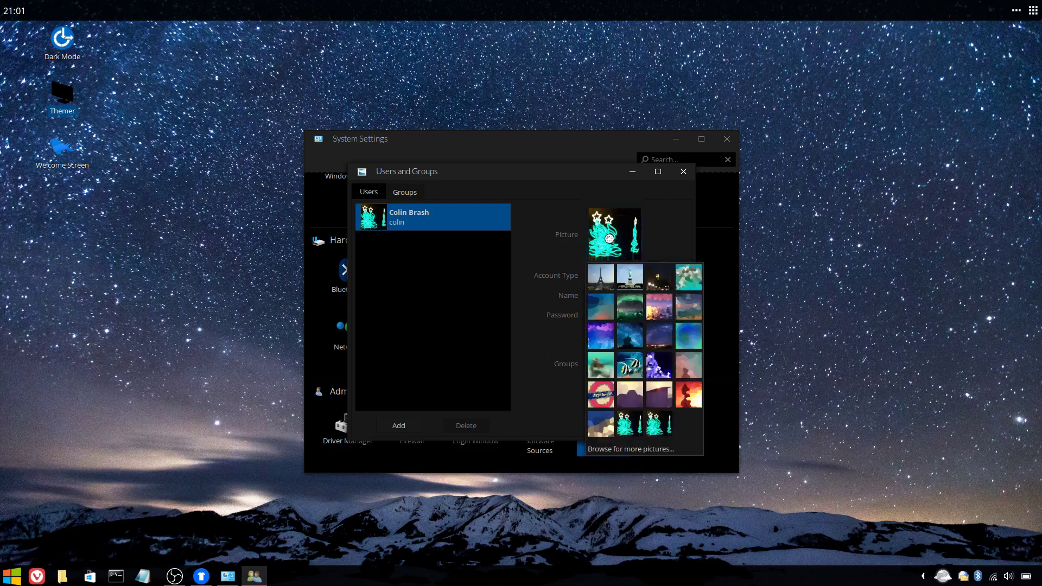
{"action": "left_click", "coordinate": [617, 450]}
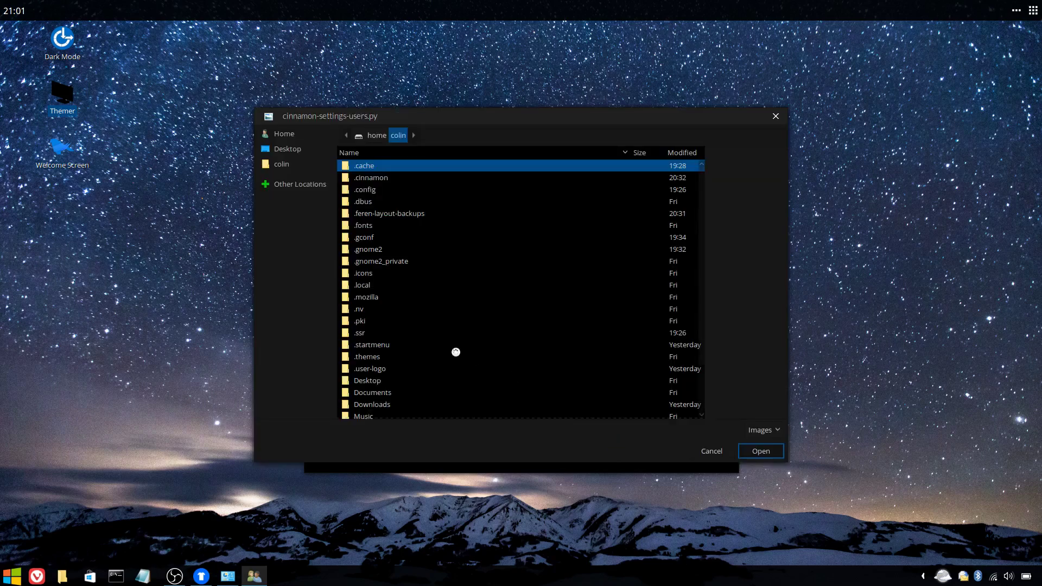
{"action": "double_click", "coordinate": [382, 368]}
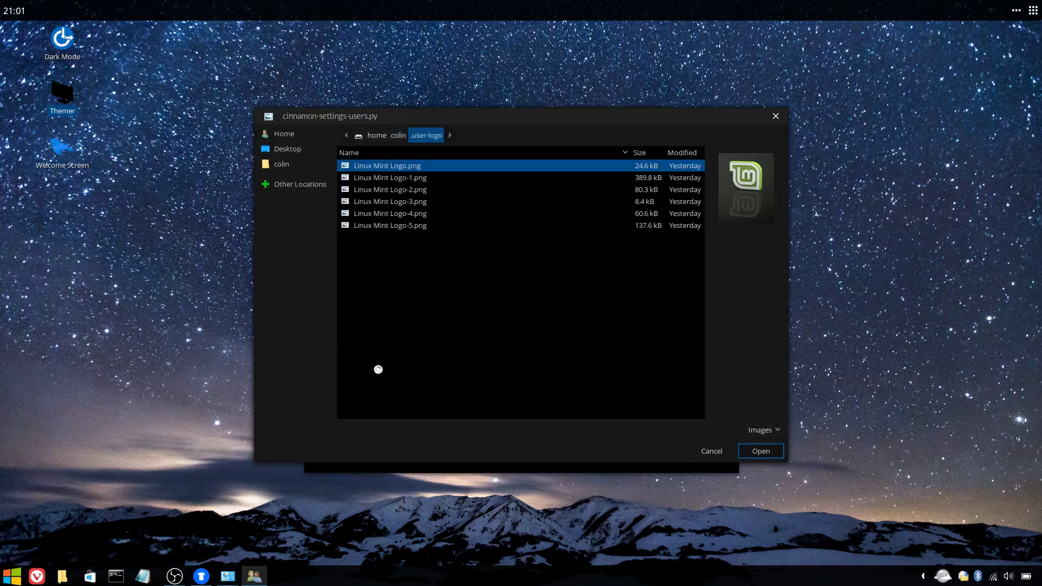
{"action": "left_click", "coordinate": [396, 190]}
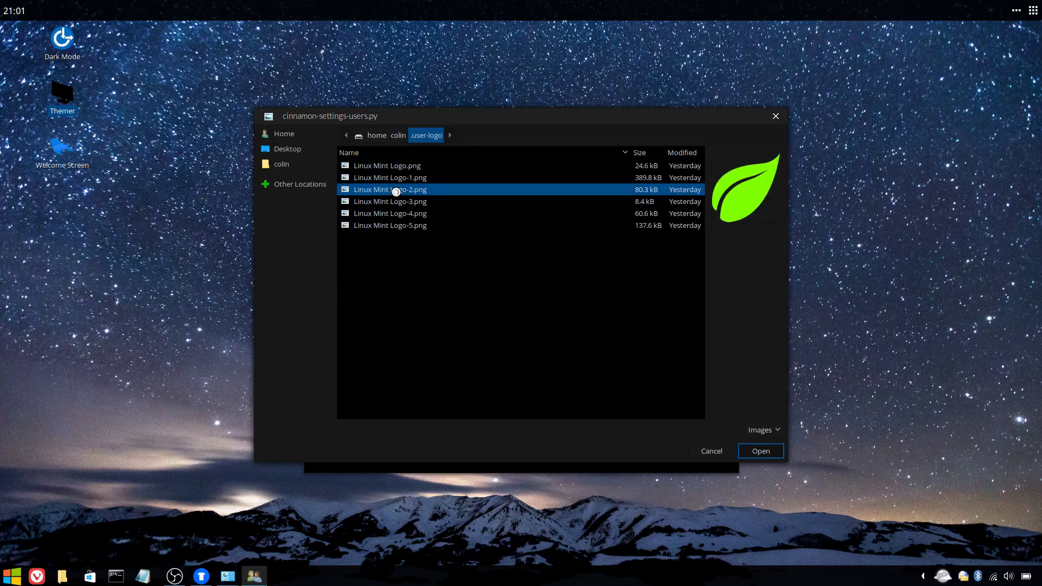
{"action": "left_click", "coordinate": [760, 451]}
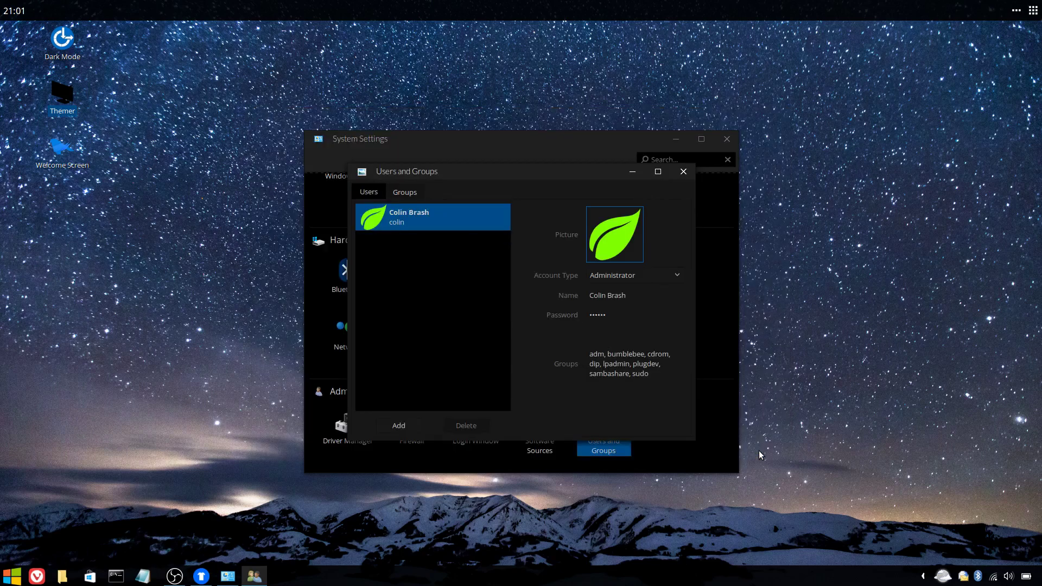
{"action": "left_click", "coordinate": [682, 172]}
- Check the new account picture in the start menu, then close System Settings
{"action": "left_click", "coordinate": [13, 577]}
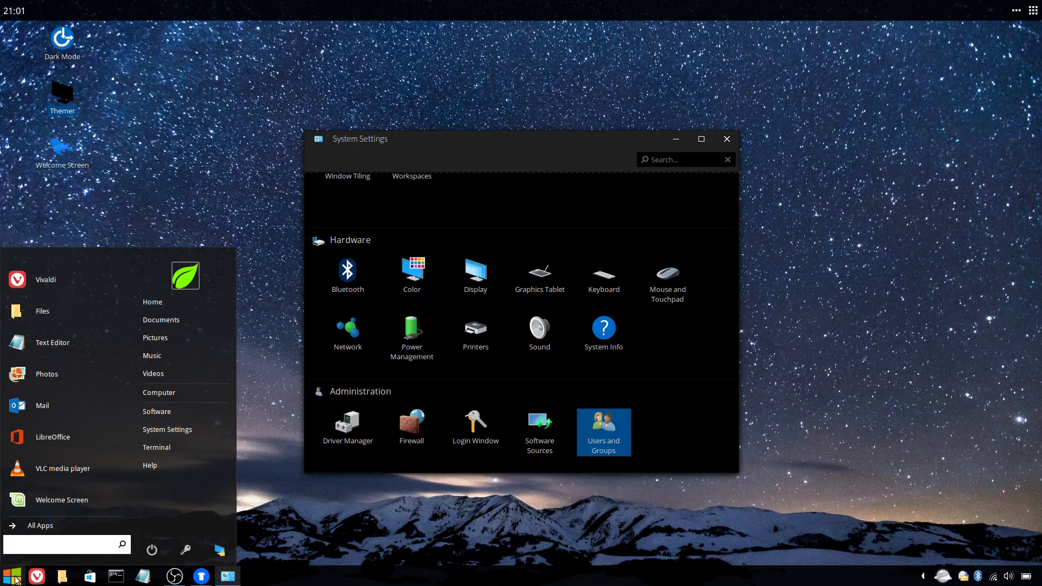
{"action": "left_click", "coordinate": [16, 580]}
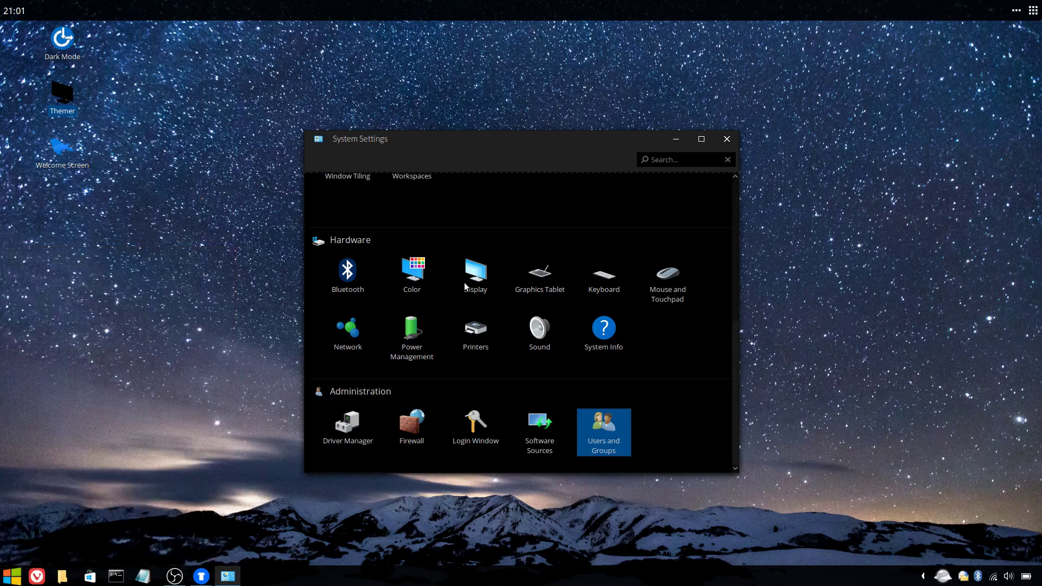
{"action": "left_click", "coordinate": [727, 139]}
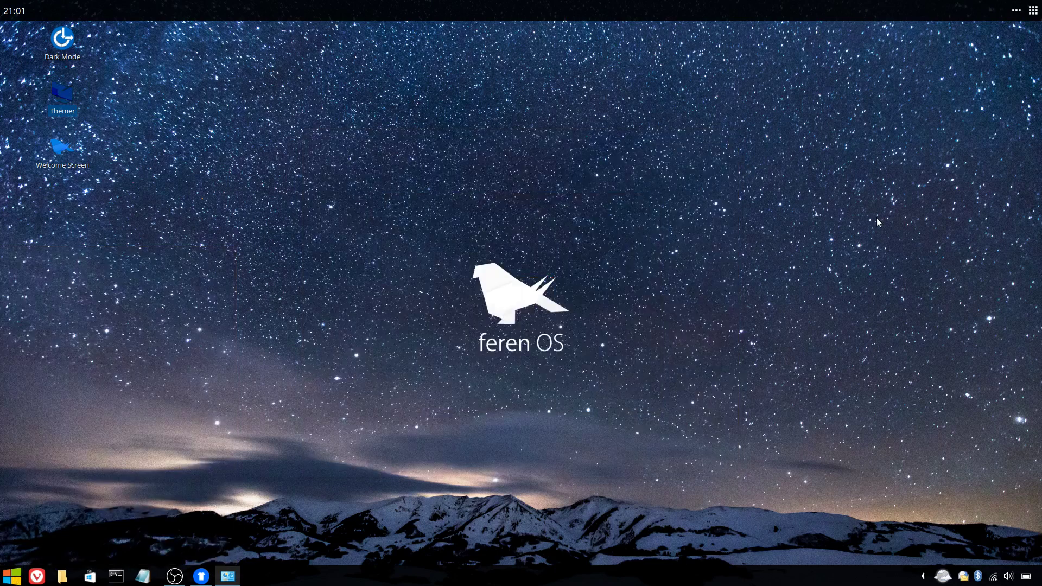
- Set the desktop wallpaper to the Unsplash 19 canyon photo via the Backgrounds chooser
{"action": "right_click", "coordinate": [430, 212]}
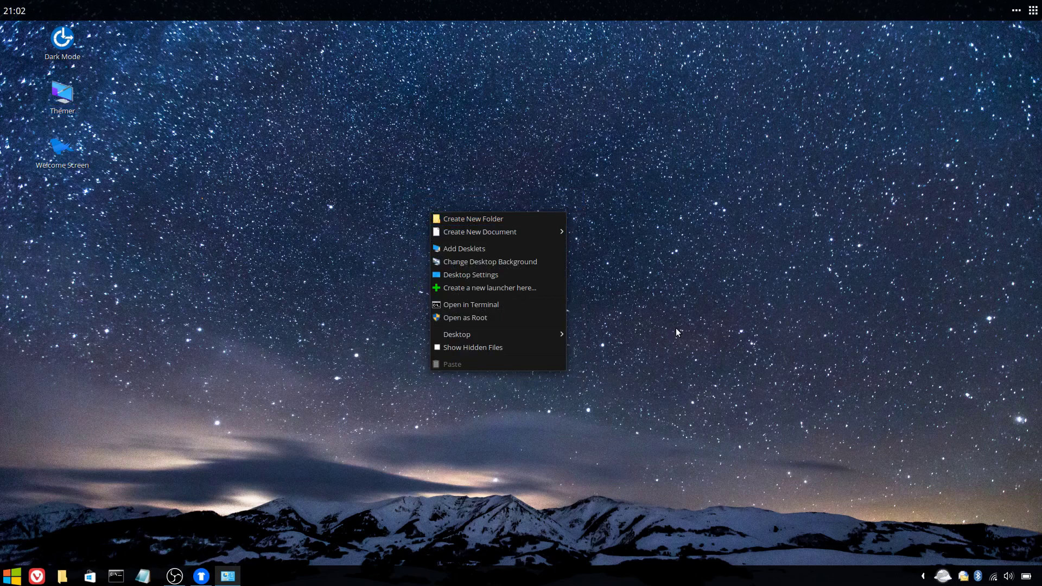
{"action": "left_click", "coordinate": [509, 262]}
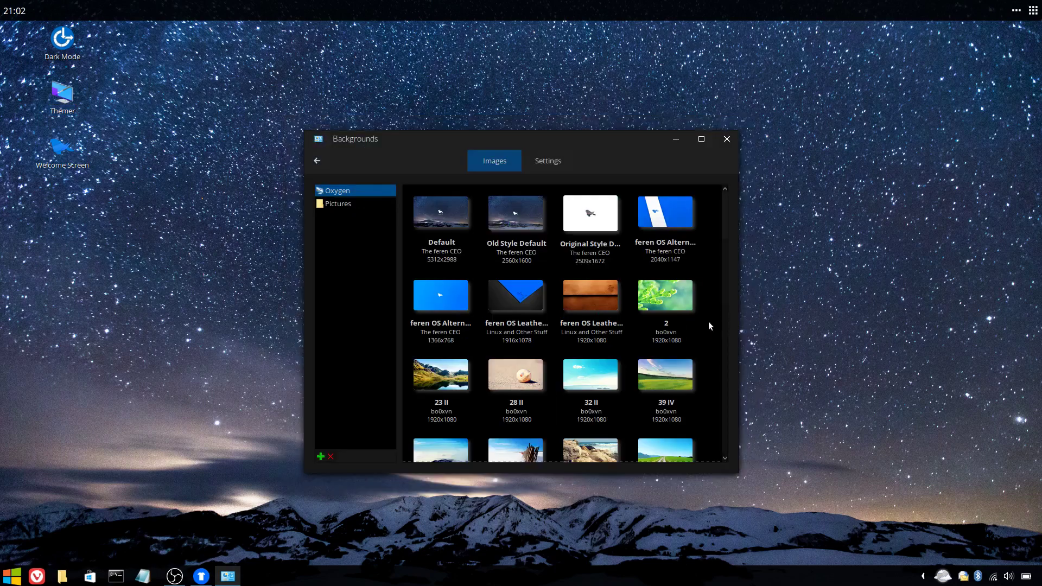
{"action": "scroll", "coordinate": [589, 310], "scroll_direction": "down", "scroll_amount": 3}
{"action": "scroll", "coordinate": [587, 313], "scroll_direction": "down", "scroll_amount": 1}
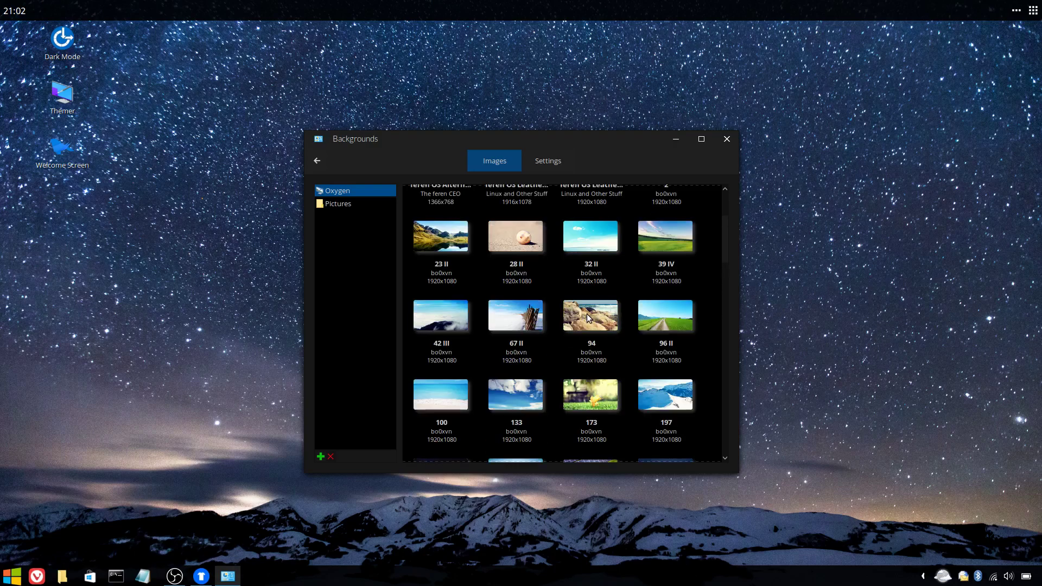
{"action": "scroll", "coordinate": [587, 313], "scroll_direction": "down", "scroll_amount": 3}
{"action": "scroll", "coordinate": [587, 317], "scroll_direction": "down", "scroll_amount": 4}
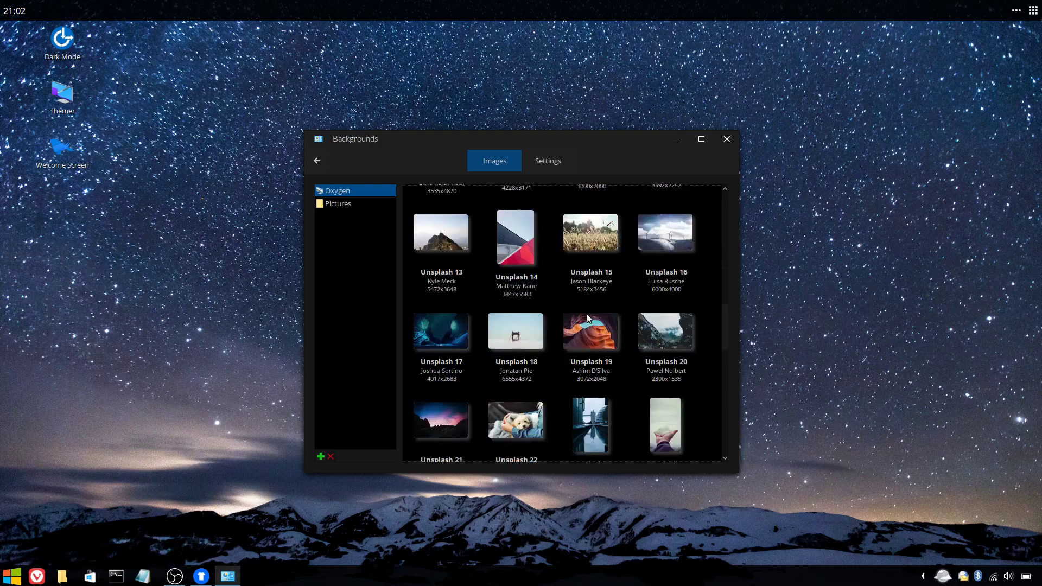
{"action": "left_click", "coordinate": [600, 225]}
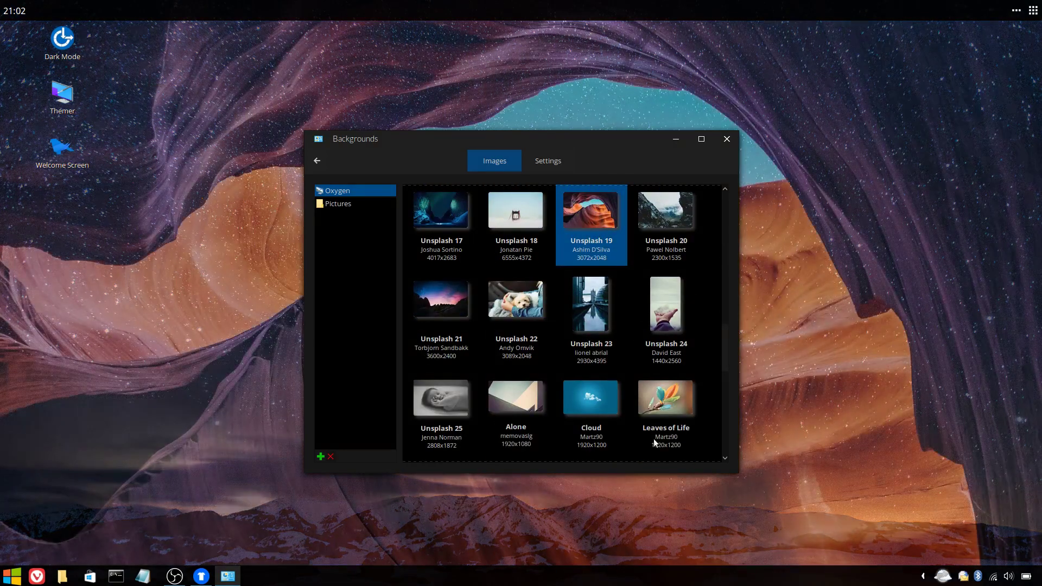
{"action": "left_click", "coordinate": [723, 141]}
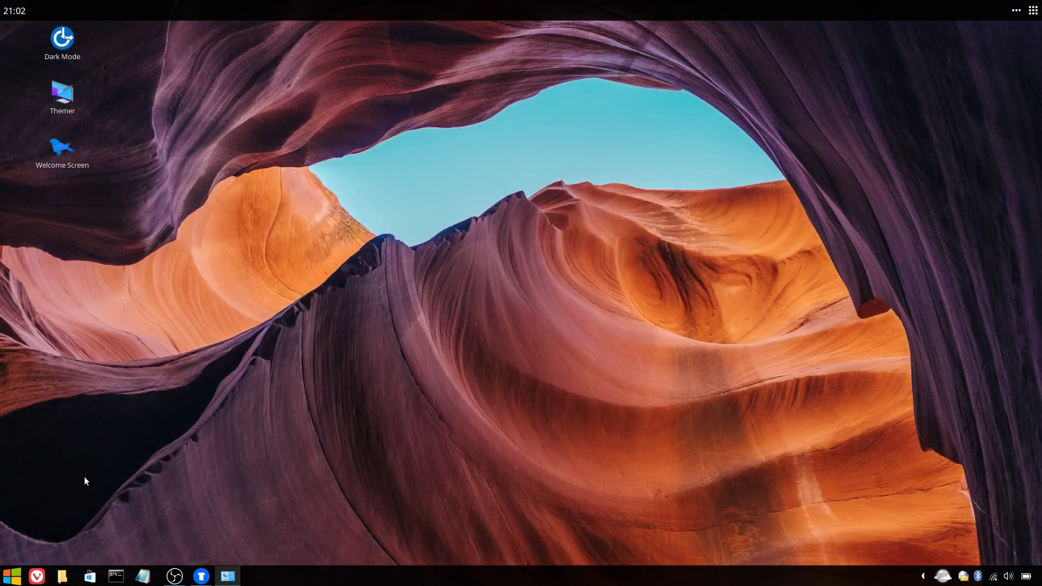
- From System Settings > Themes, start saving the current layout and theme under the name cols-win10-1
{"action": "left_click", "coordinate": [12, 576]}
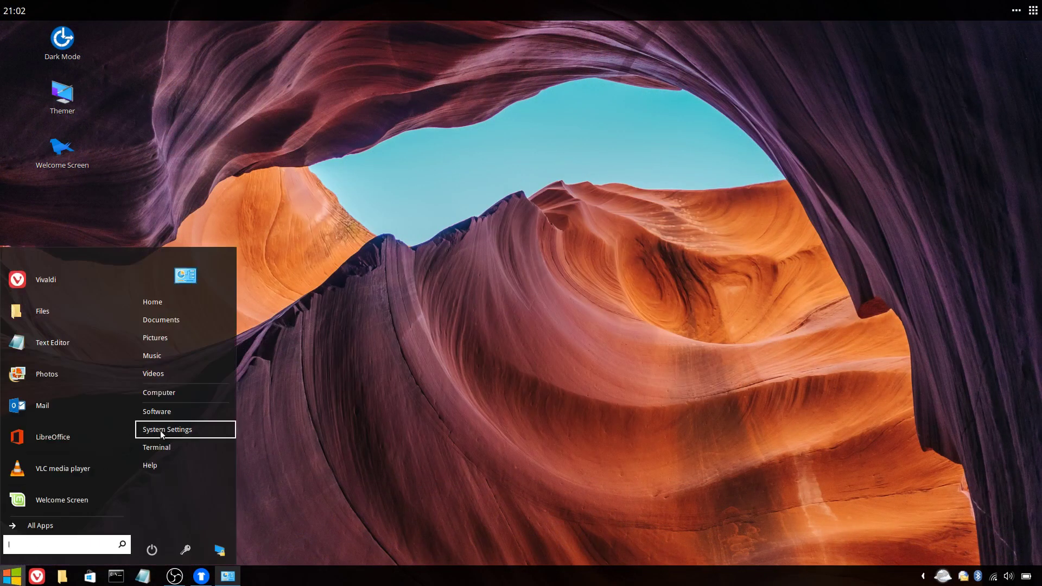
{"action": "left_click", "coordinate": [160, 431]}
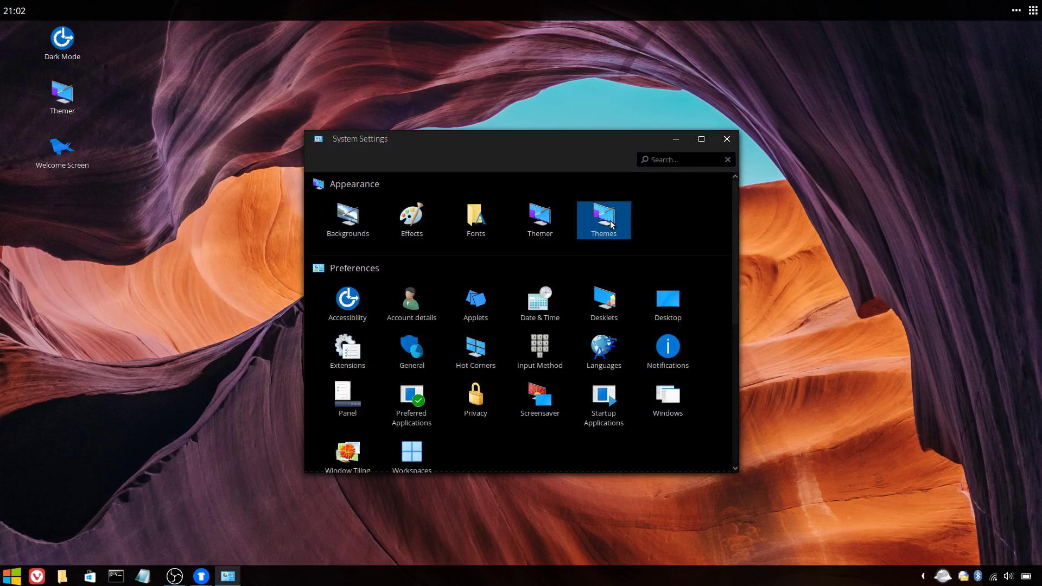
{"action": "left_click", "coordinate": [611, 225]}
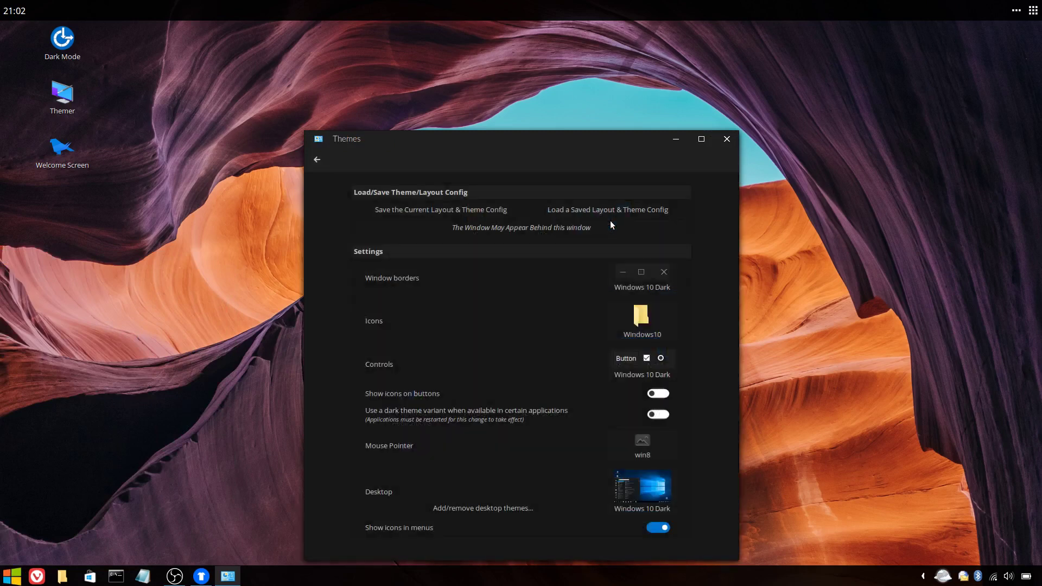
{"action": "left_click", "coordinate": [415, 208]}
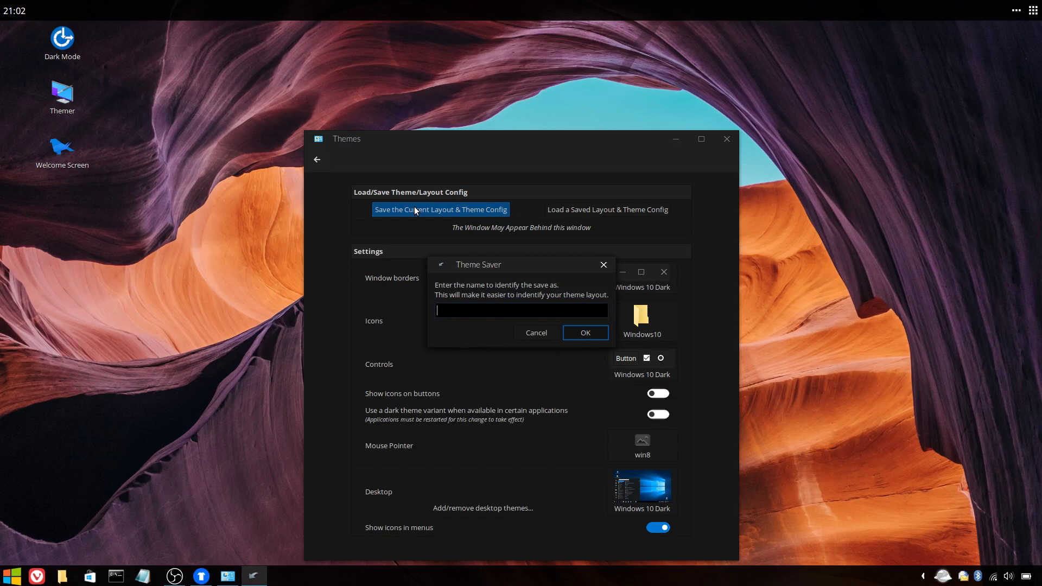
{"action": "type", "text": "w"}
{"action": "key", "text": "BackSpace"}
{"action": "type", "text": "cols-win10-1"}
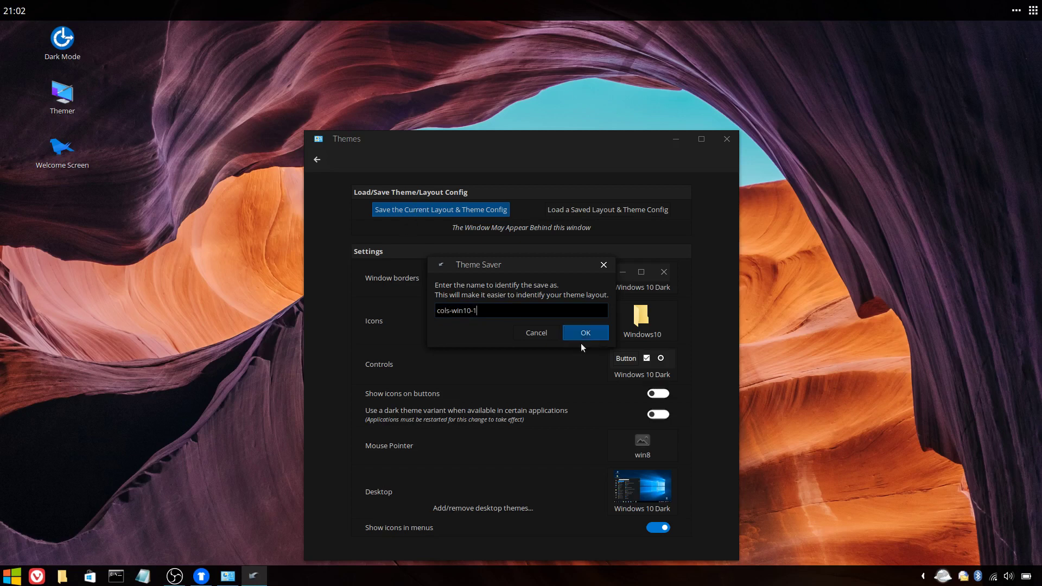
- Confirm the backup as cols-win10-1 and close the Themes window
{"action": "left_click", "coordinate": [593, 335]}
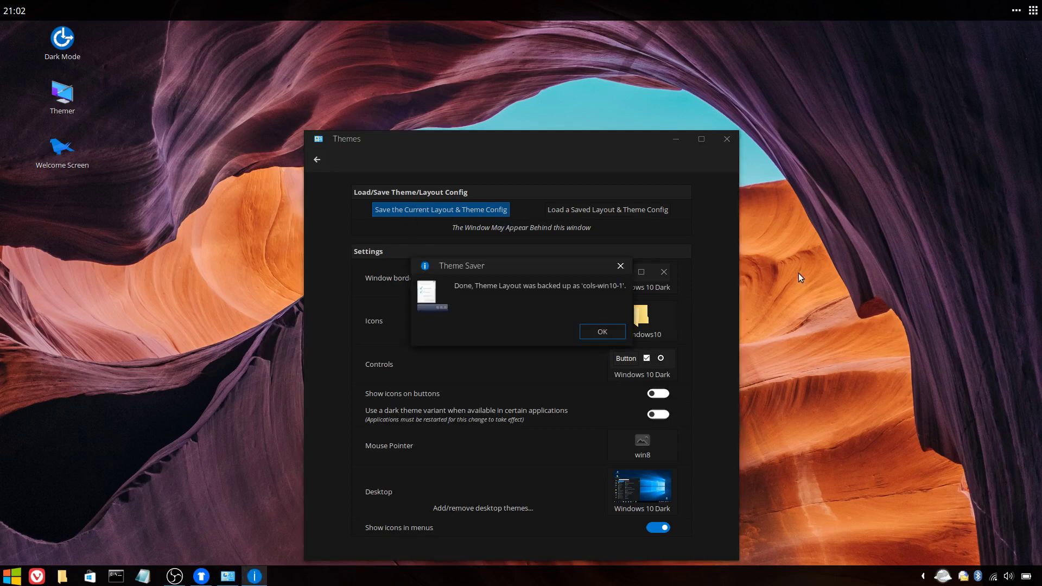
{"action": "left_click", "coordinate": [602, 332]}
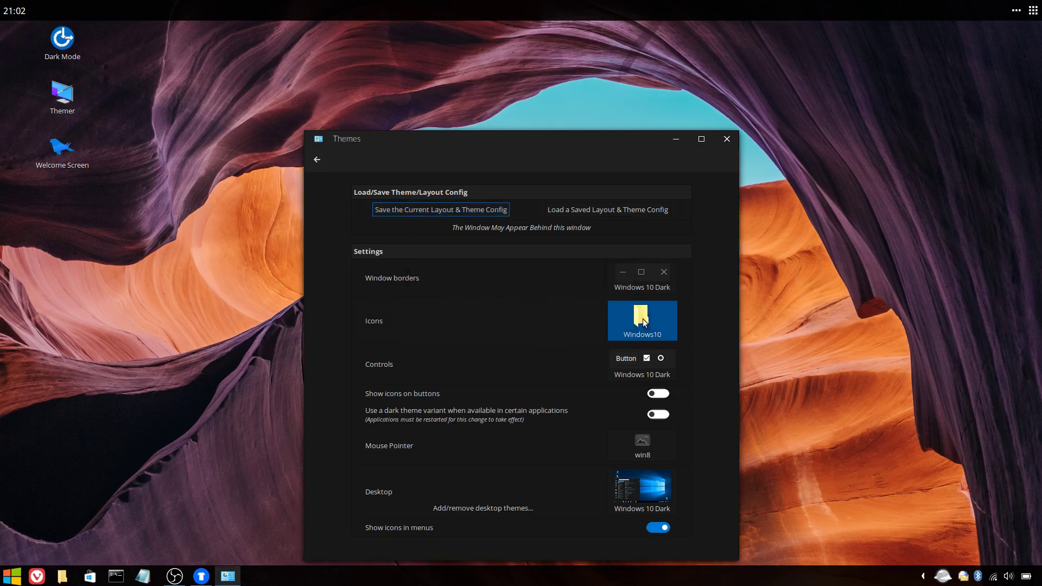
{"action": "left_click", "coordinate": [727, 139]}
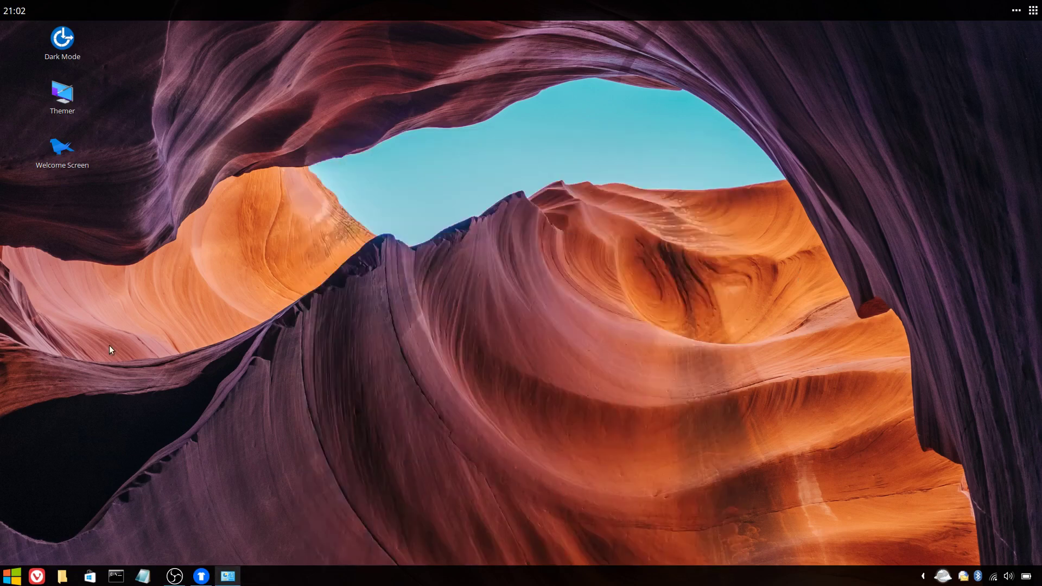
- Reopen the Themes page in System Settings and close it again
{"action": "left_click", "coordinate": [8, 575]}
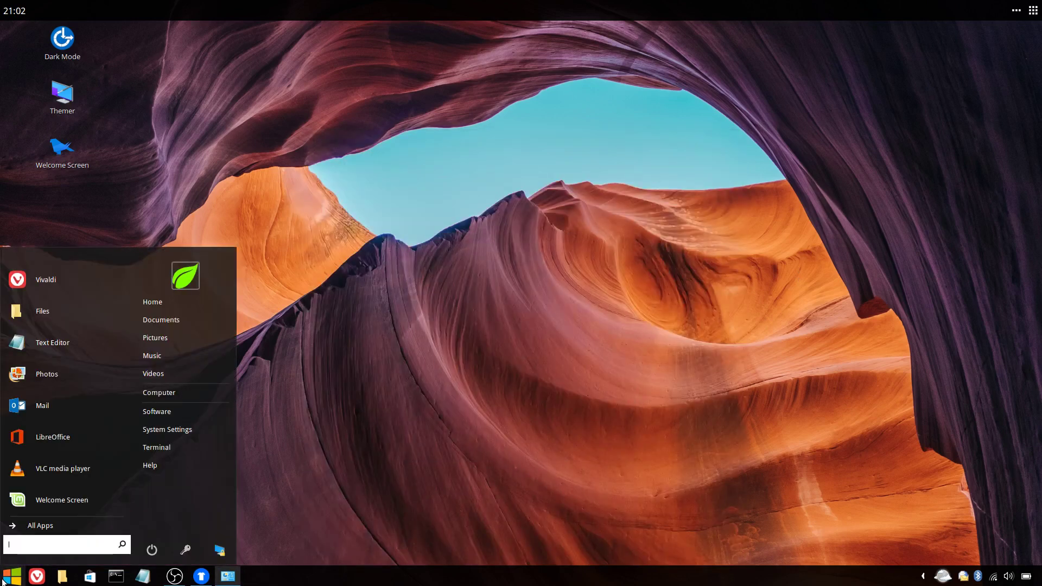
{"action": "left_click", "coordinate": [179, 430]}
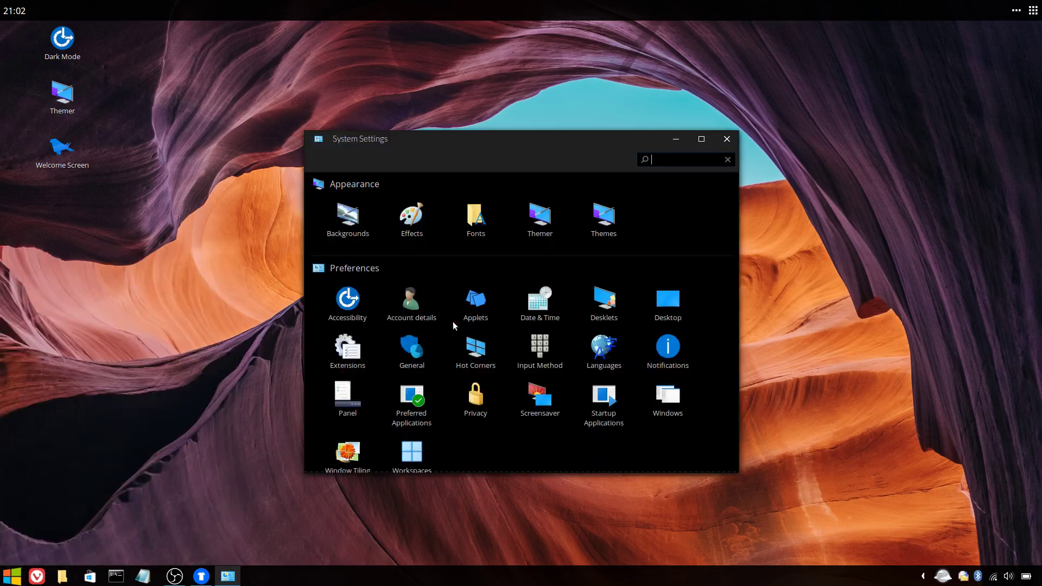
{"action": "left_click", "coordinate": [602, 222]}
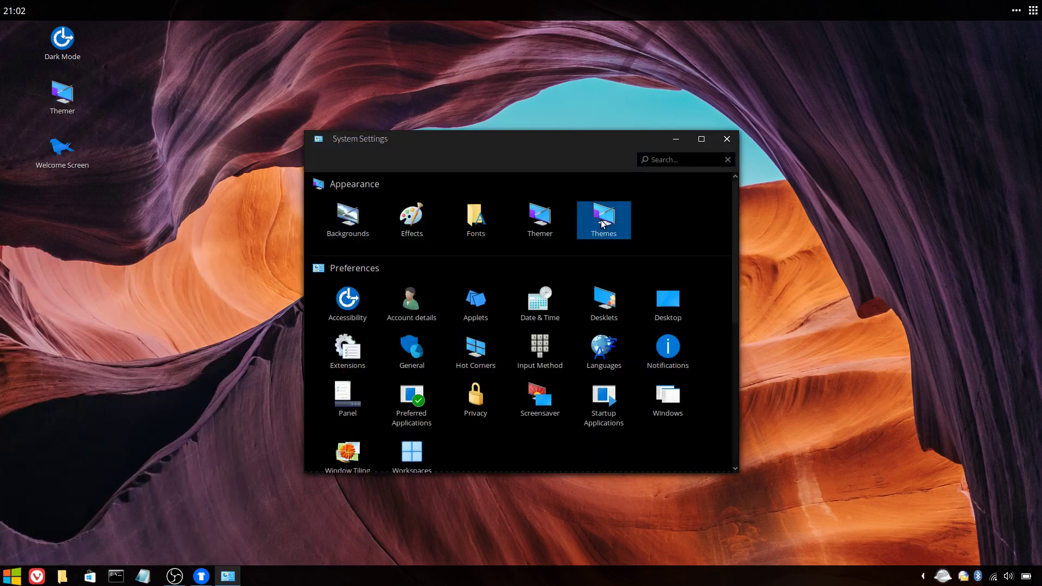
{"action": "left_click", "coordinate": [726, 140]}
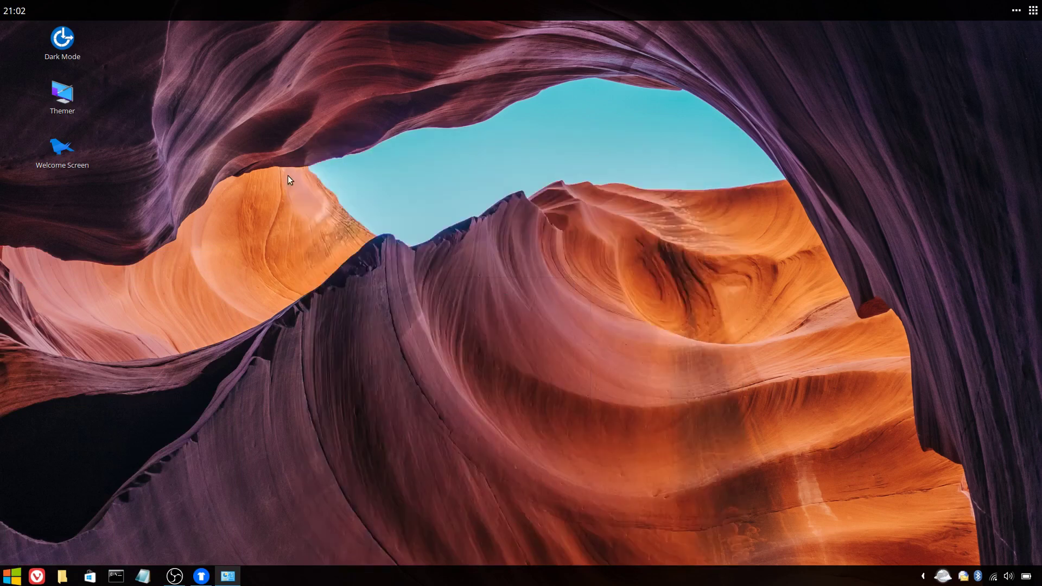
- Launch Themer from the desktop shortcut and apply the Windows 8 Blue theme
{"action": "left_click", "coordinate": [60, 94]}
{"action": "double_click", "coordinate": [59, 95]}
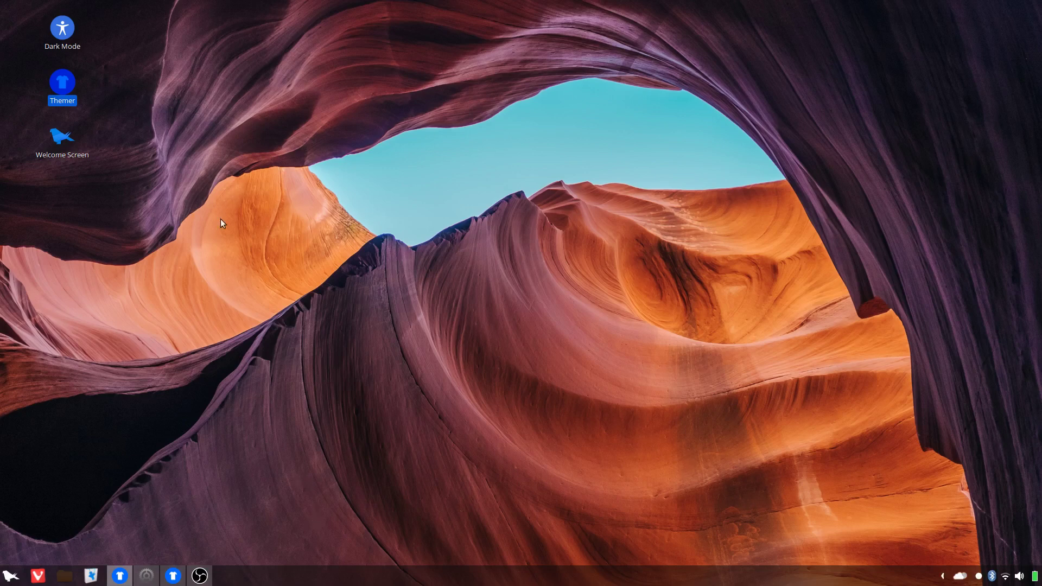
{"action": "left_click", "coordinate": [5, 577]}
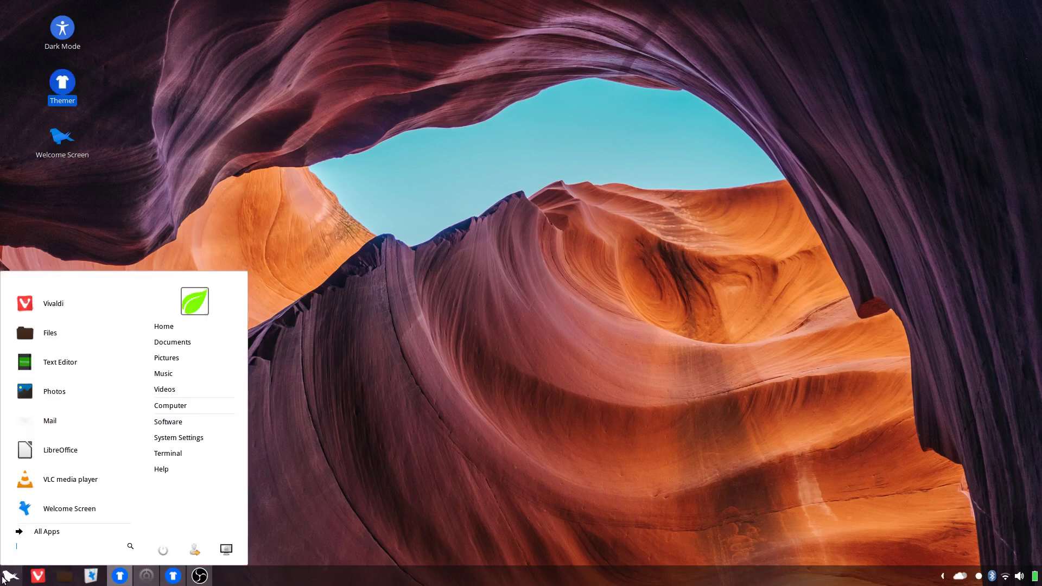
{"action": "left_click", "coordinate": [4, 577]}
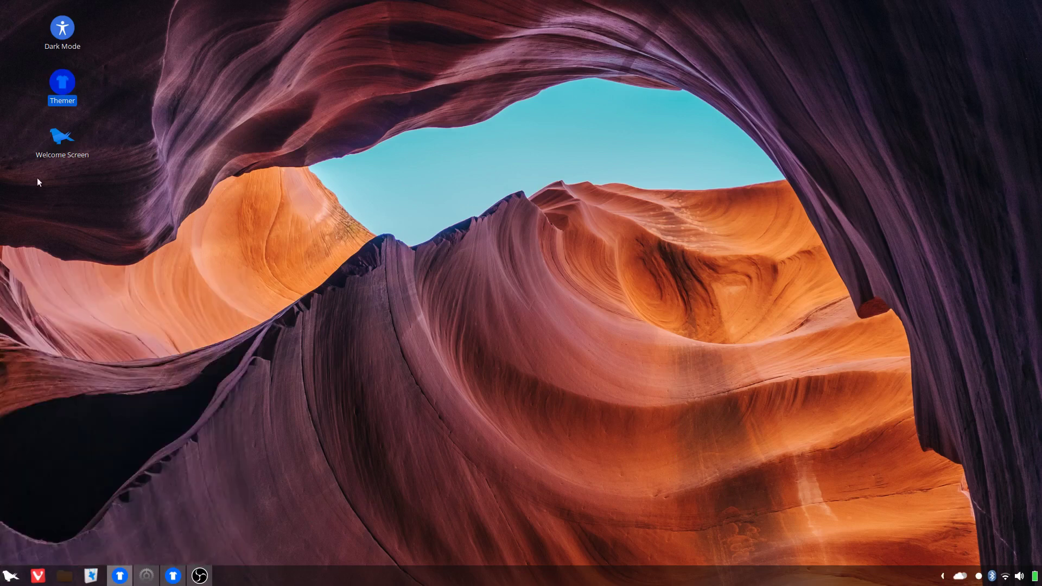
{"action": "double_click", "coordinate": [62, 87]}
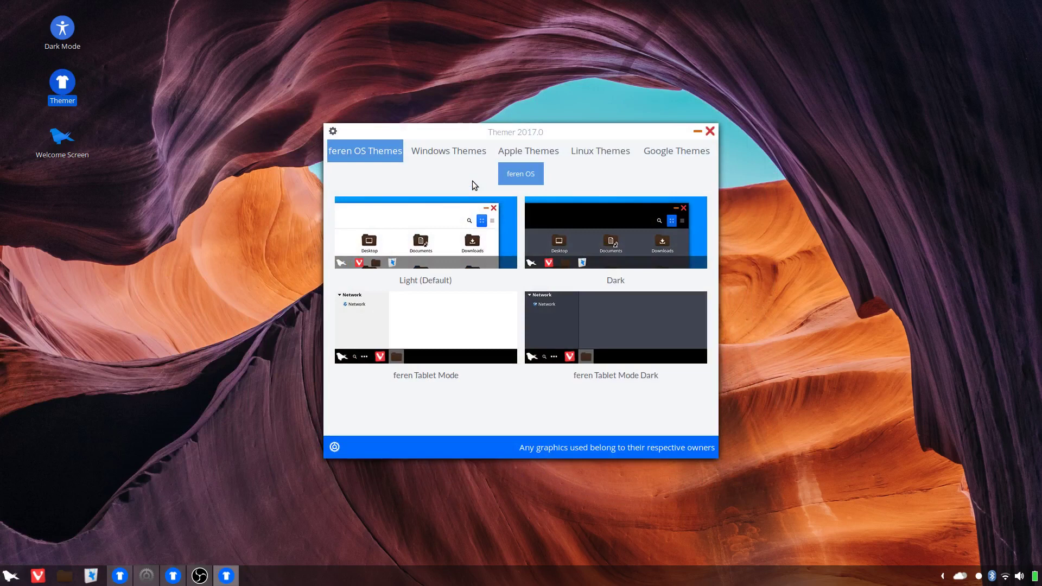
{"action": "left_click", "coordinate": [461, 155]}
{"action": "left_click", "coordinate": [411, 173]}
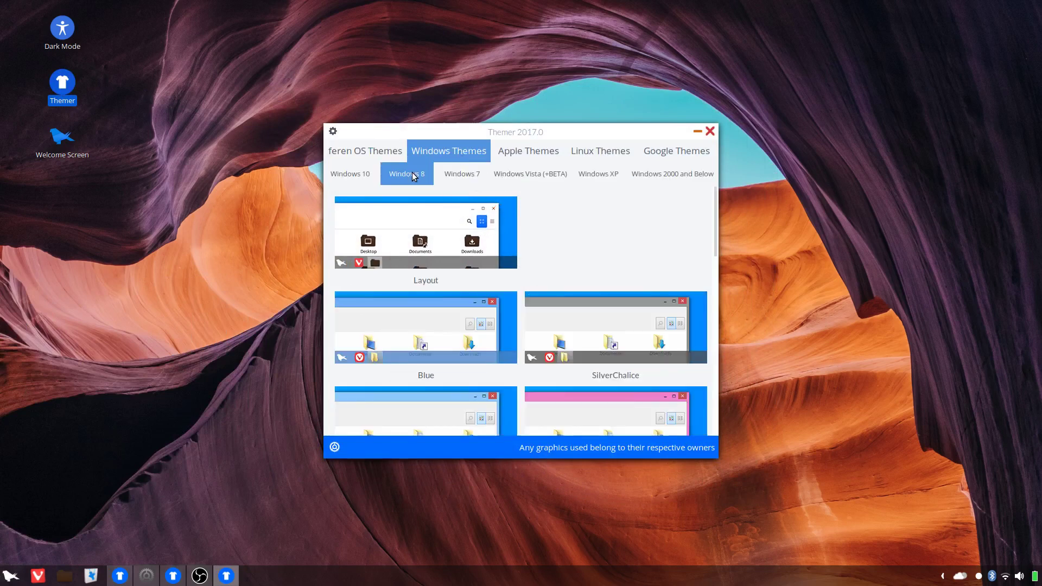
{"action": "left_click", "coordinate": [447, 330]}
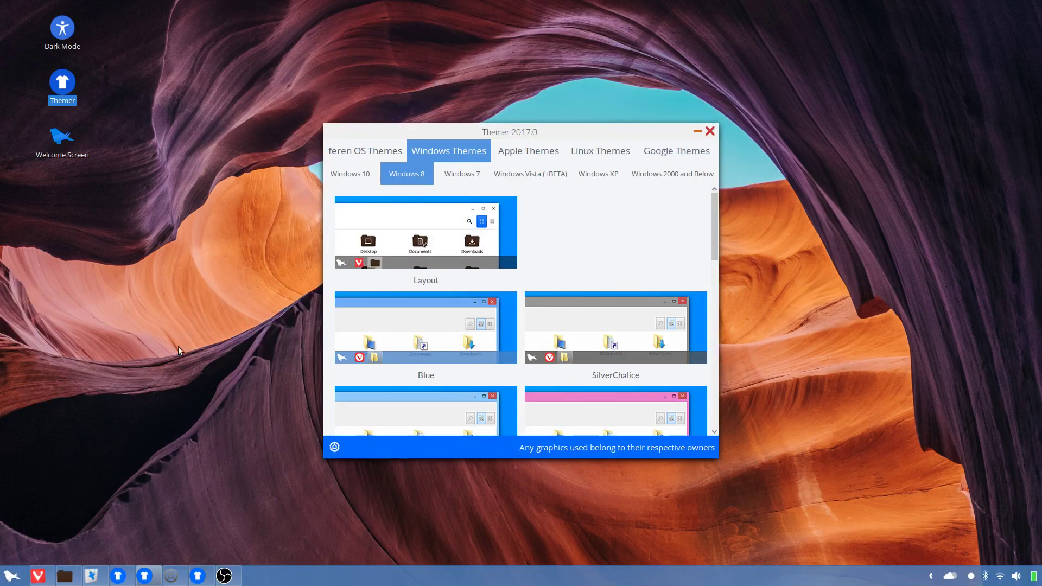
- Check the start menu, then minimize and close the Themer window
{"action": "left_click", "coordinate": [10, 576]}
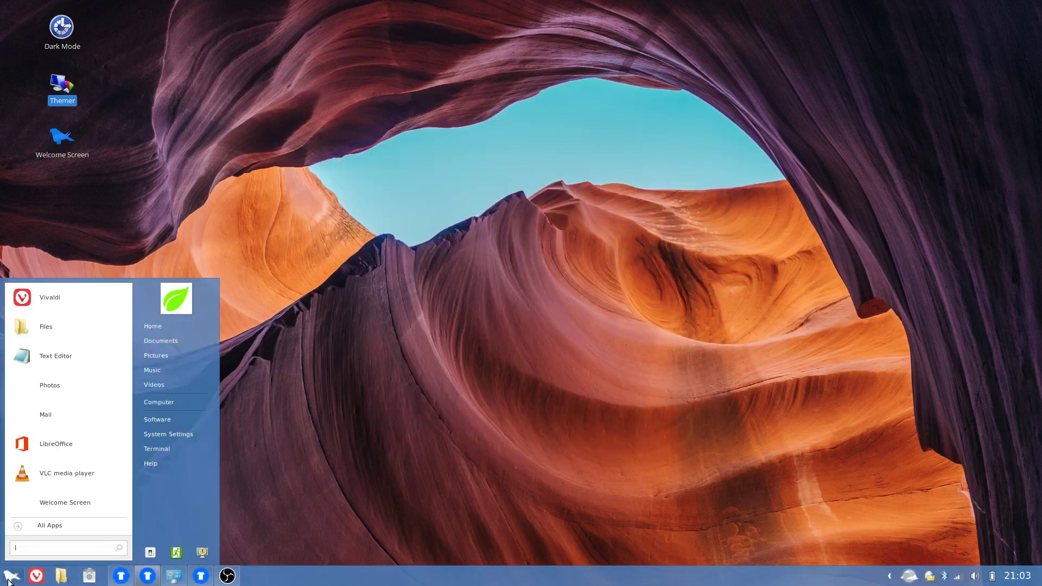
{"action": "left_click", "coordinate": [10, 576]}
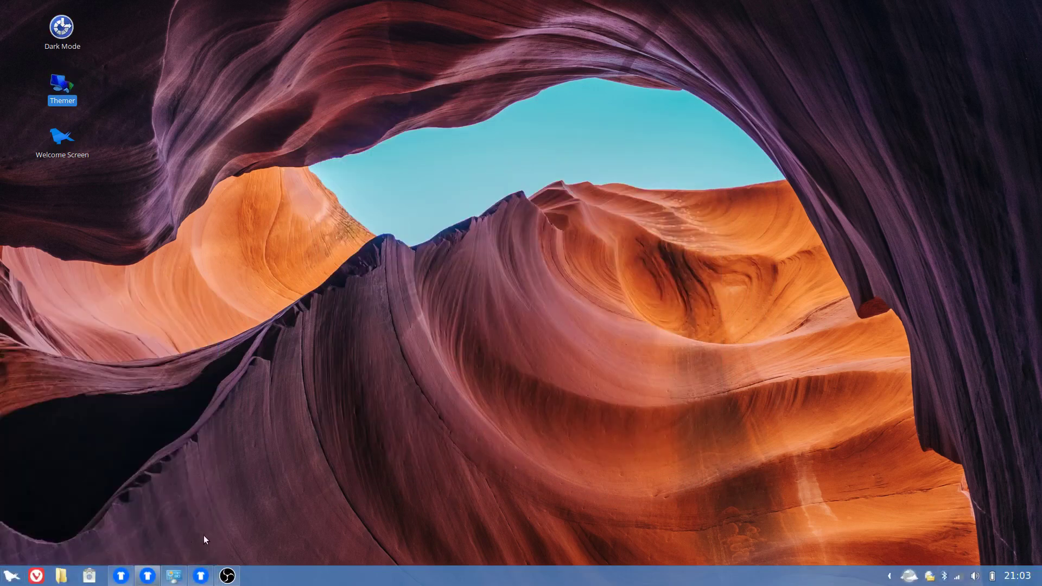
{"action": "left_click", "coordinate": [201, 576]}
{"action": "left_click", "coordinate": [699, 138]}
{"action": "left_click", "coordinate": [201, 576]}
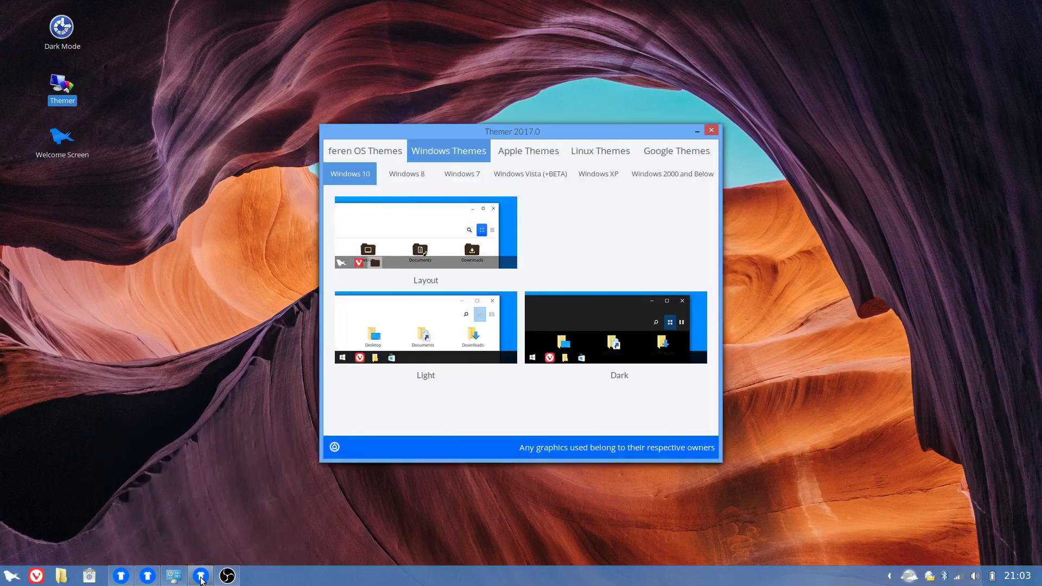
{"action": "left_click", "coordinate": [710, 131]}
{"action": "left_click", "coordinate": [147, 576]}
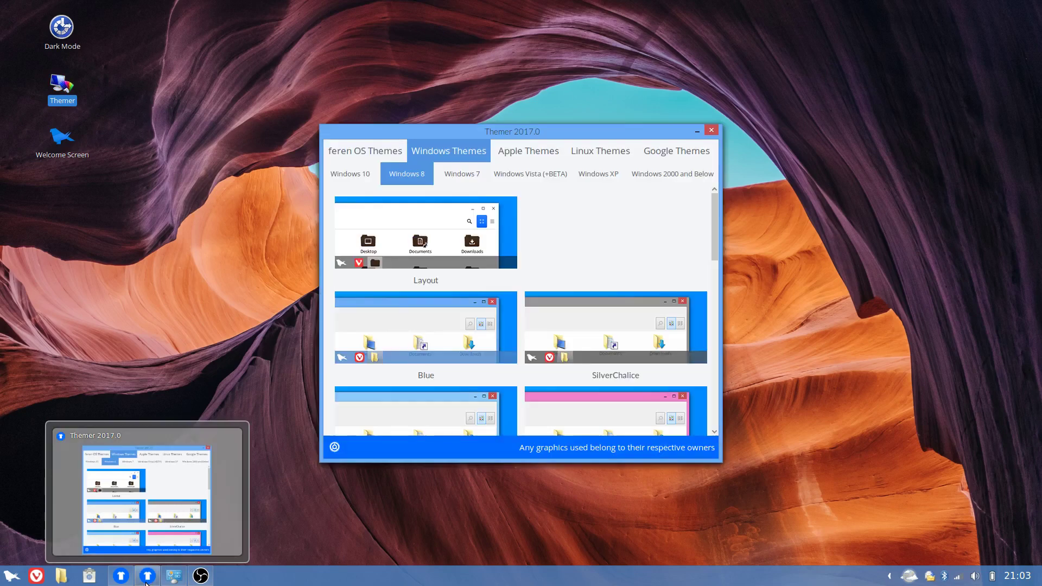
{"action": "left_click", "coordinate": [708, 128]}
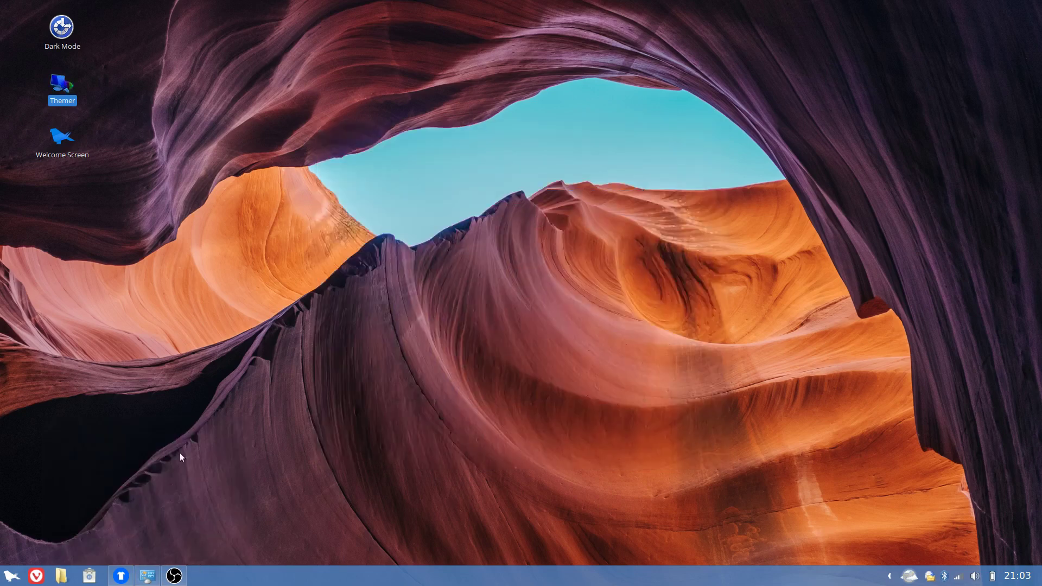
{"action": "left_click", "coordinate": [120, 573]}
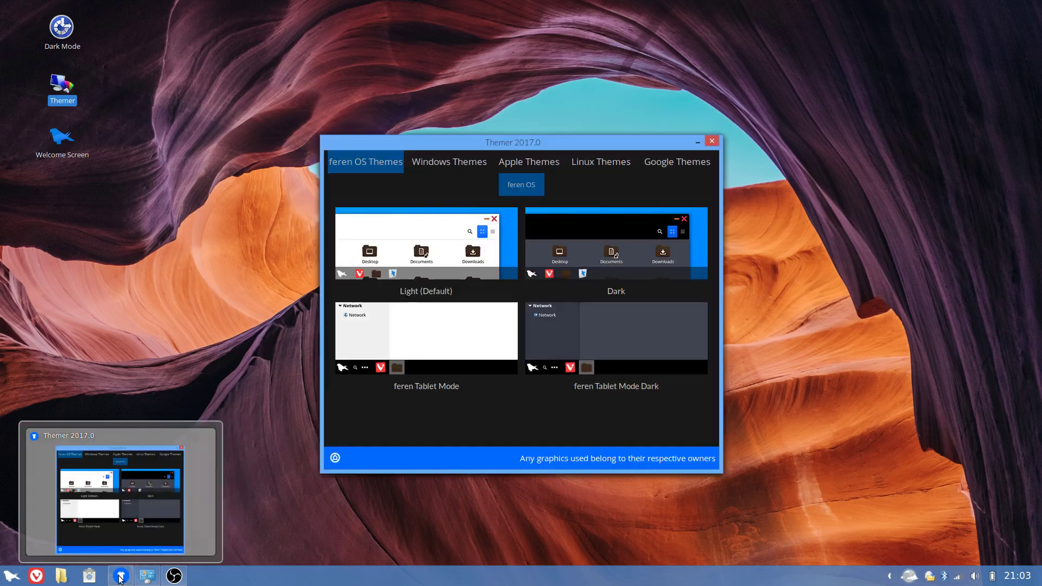
{"action": "left_click", "coordinate": [711, 141]}
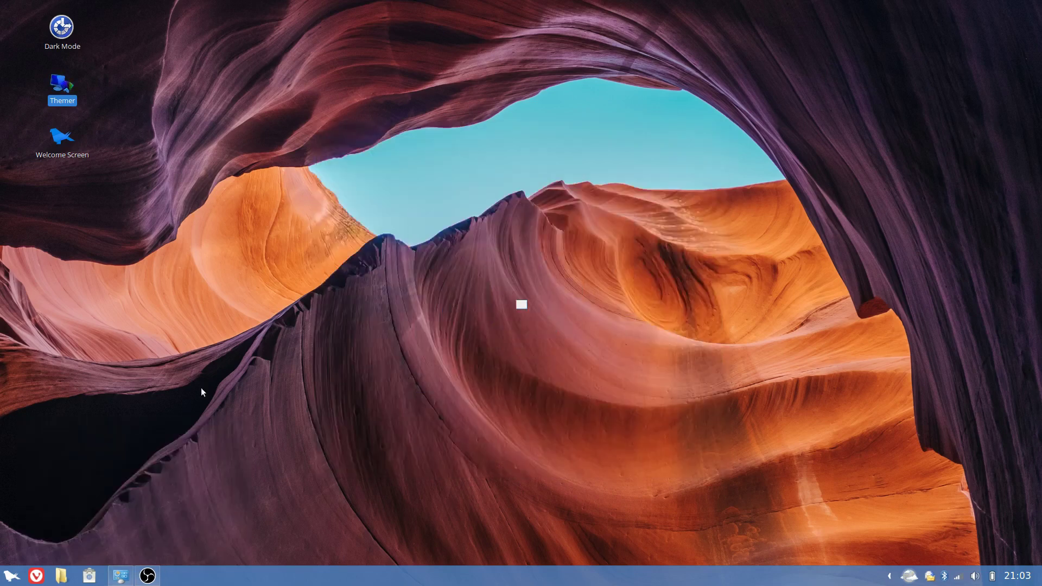
- Open and close the Home folder window, then relaunch Themer
{"action": "left_click", "coordinate": [60, 575]}
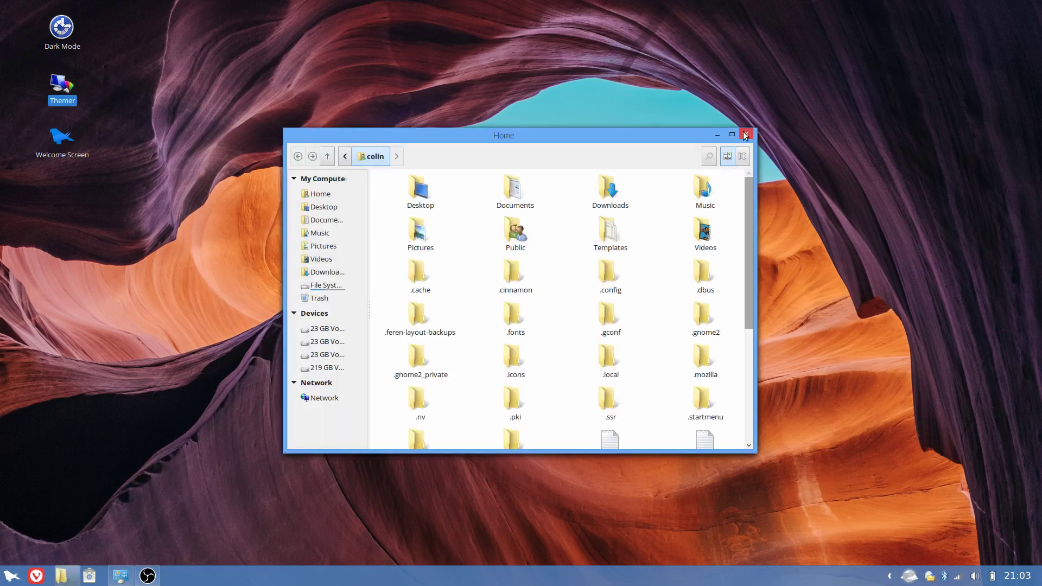
{"action": "left_click", "coordinate": [747, 134]}
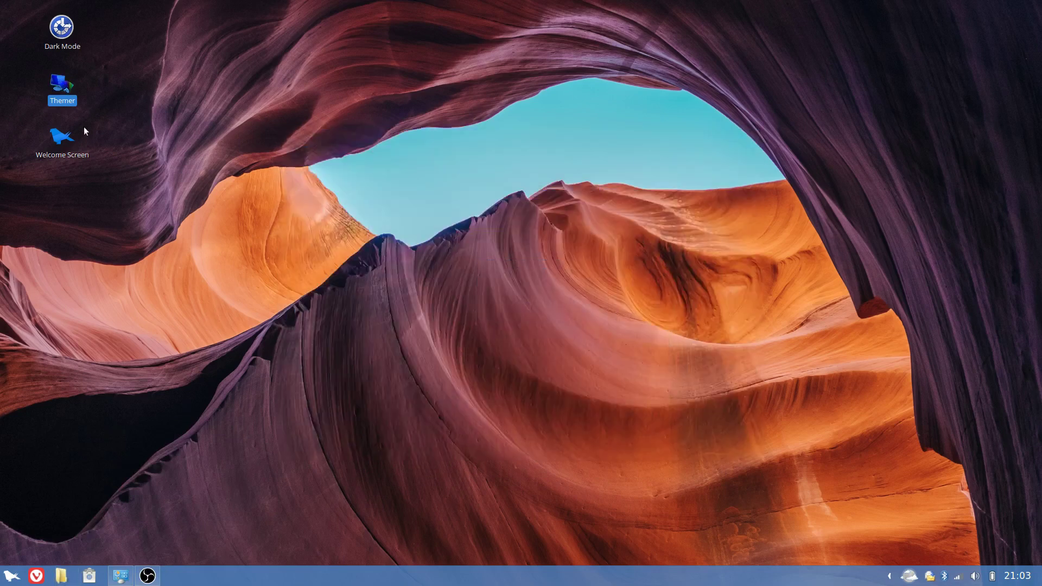
{"action": "double_click", "coordinate": [64, 79]}
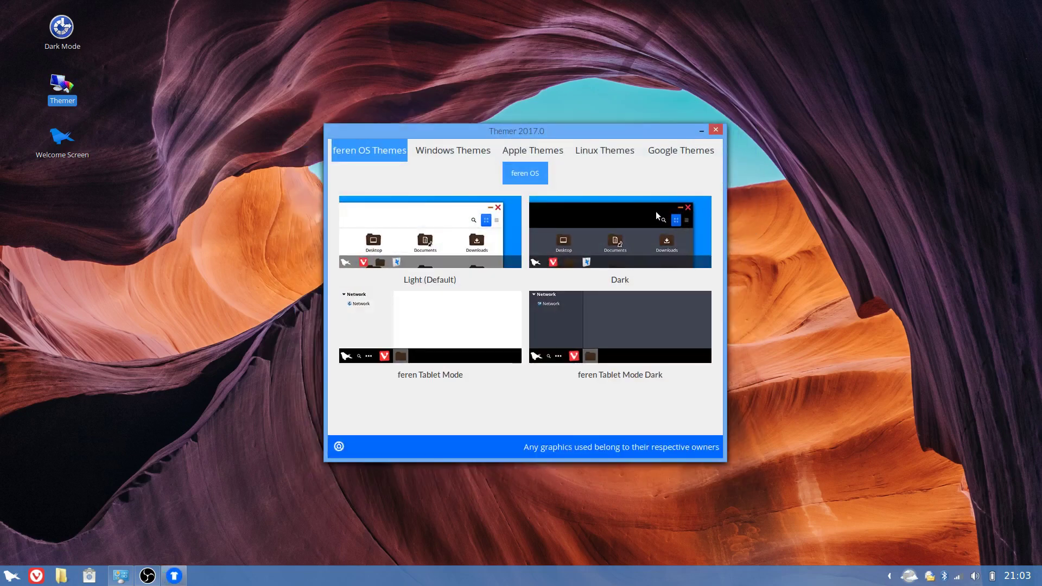
- Close Themer and bring the System Settings window back to its overview
{"action": "left_click", "coordinate": [715, 129]}
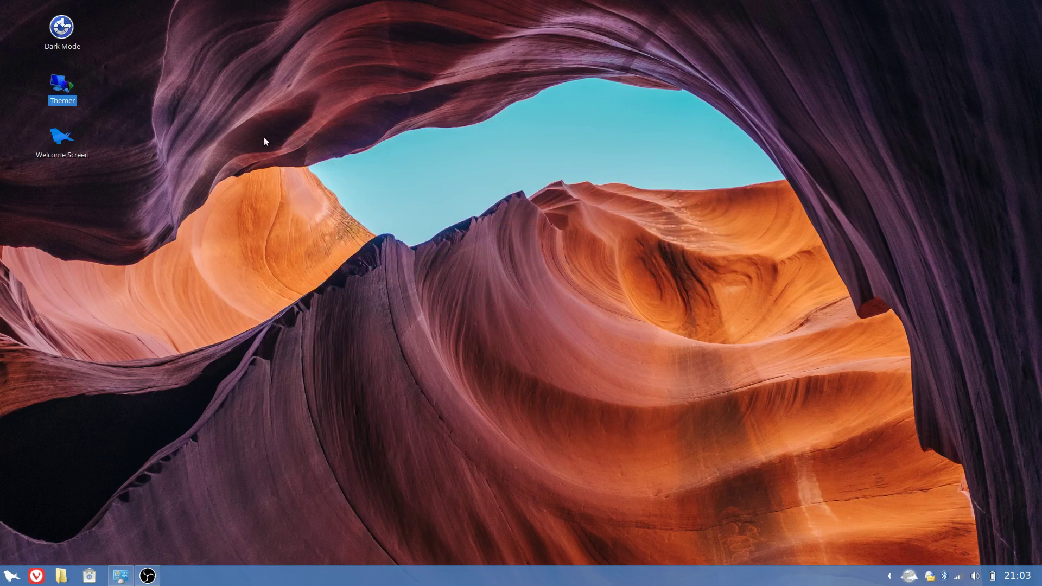
{"action": "left_click", "coordinate": [11, 575]}
{"action": "left_click", "coordinate": [182, 429]}
{"action": "left_click", "coordinate": [123, 575]}
{"action": "left_click", "coordinate": [121, 575]}
{"action": "left_click", "coordinate": [730, 129]}
{"action": "left_click", "coordinate": [121, 575]}
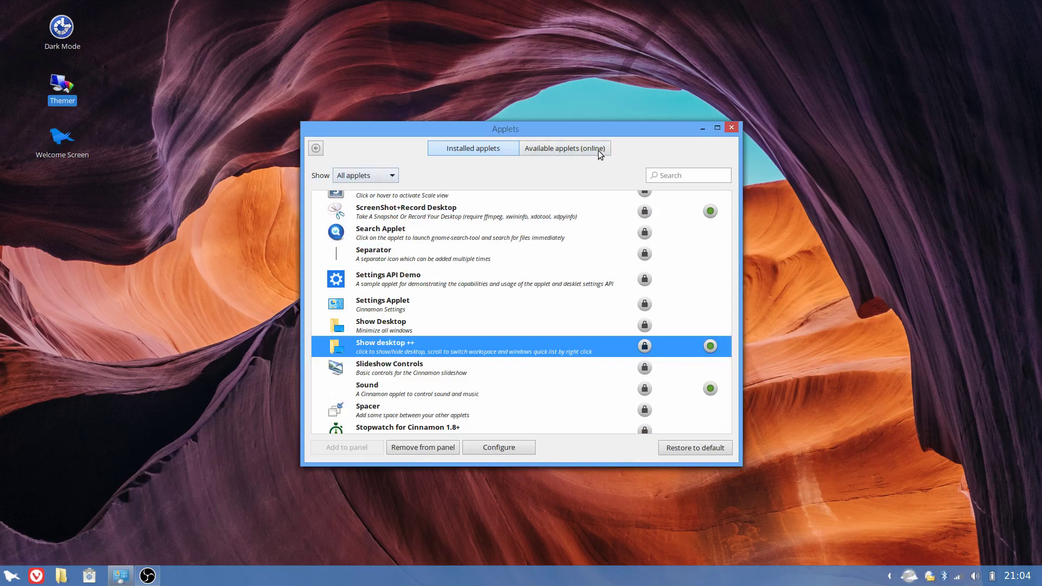
{"action": "left_click", "coordinate": [316, 148]}
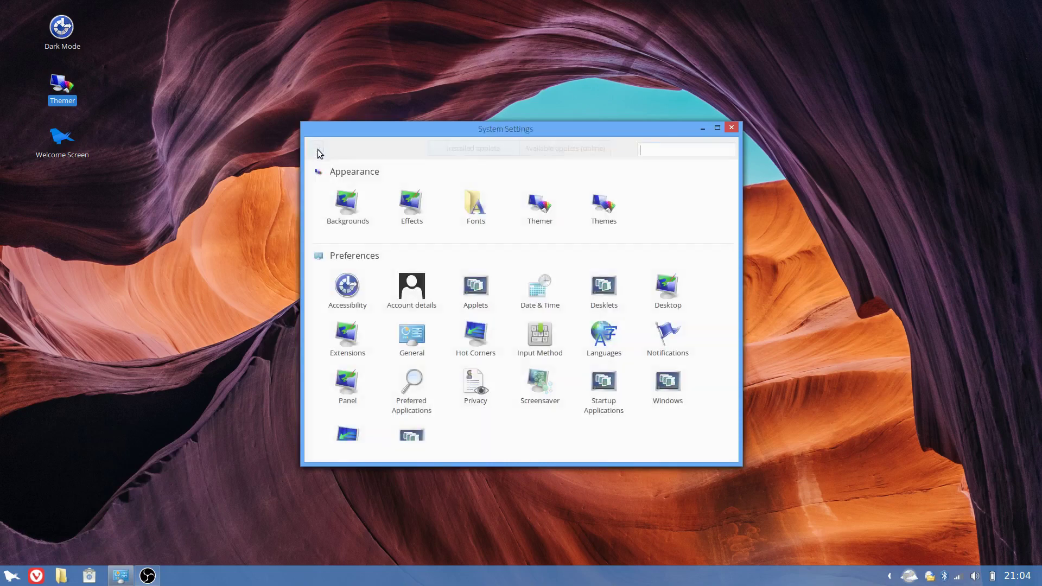
- Load the saved cols-win10 layout and theme config from the Themes page
{"action": "left_click", "coordinate": [601, 215]}
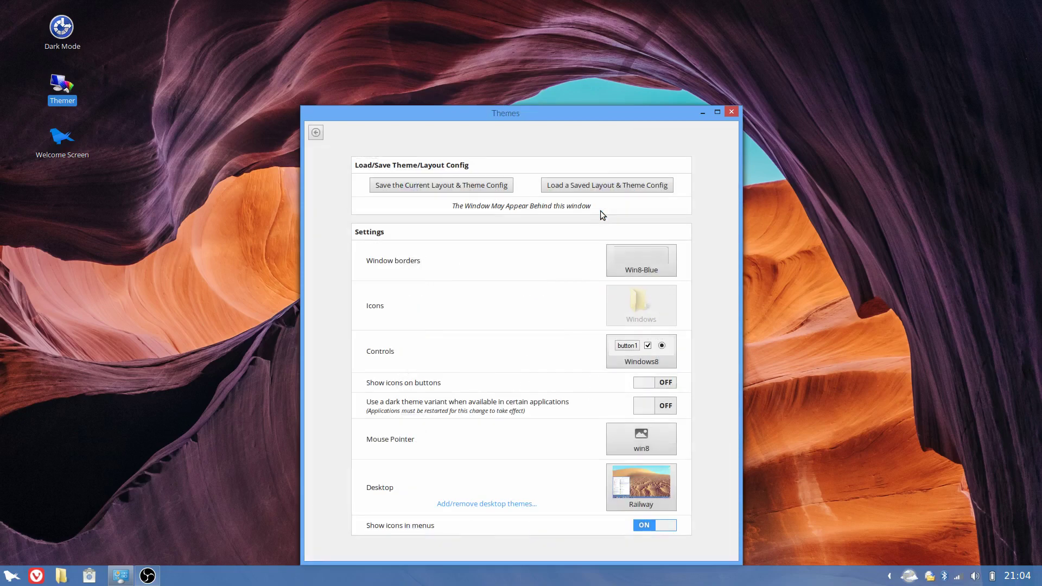
{"action": "left_click", "coordinate": [603, 186]}
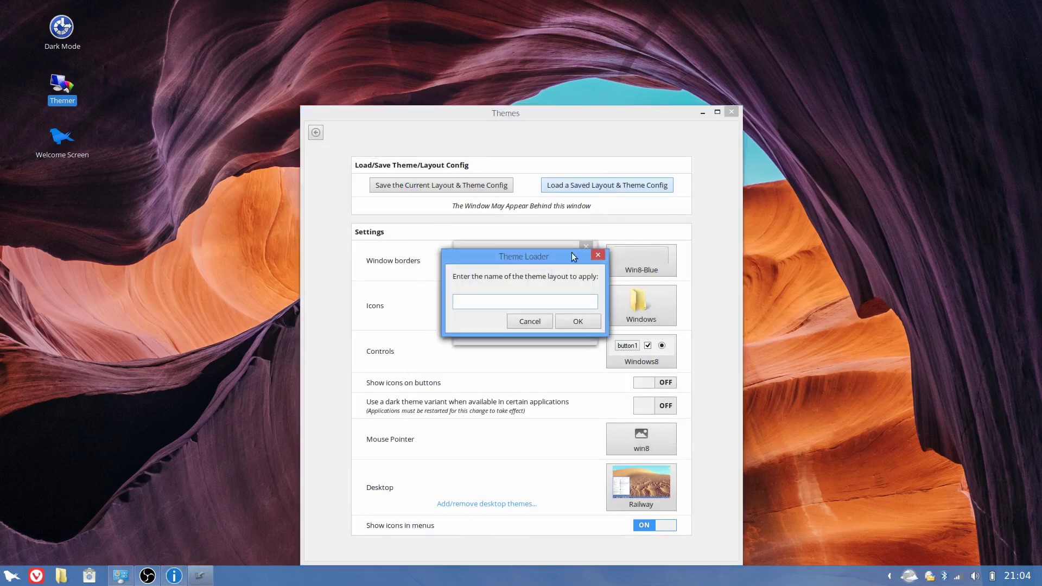
{"action": "left_click_drag", "start_coordinate": [529, 258], "coordinate": [527, 313]}
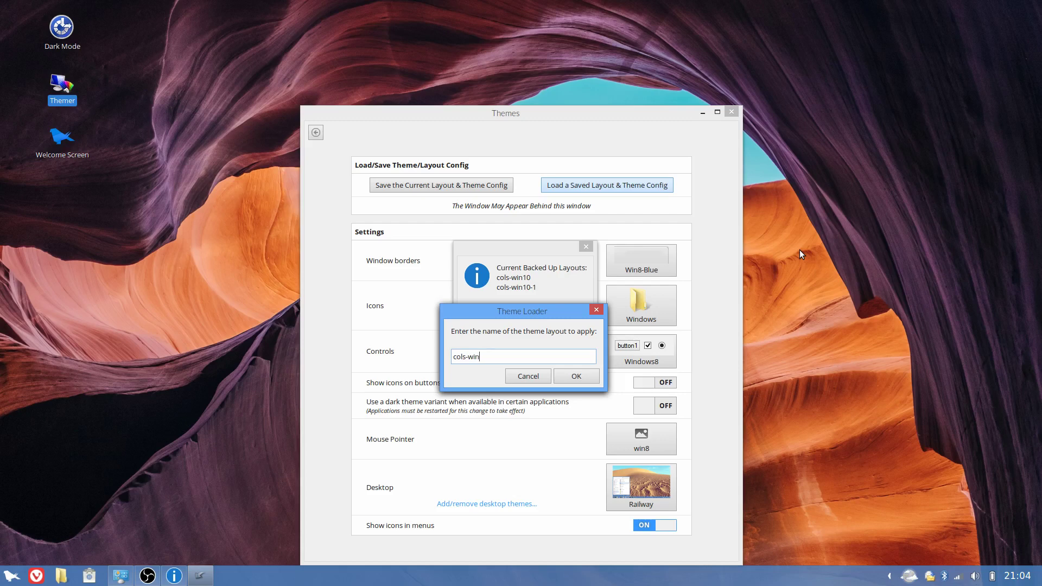
{"action": "type", "text": "10-1"}
{"action": "key", "text": "Return"}
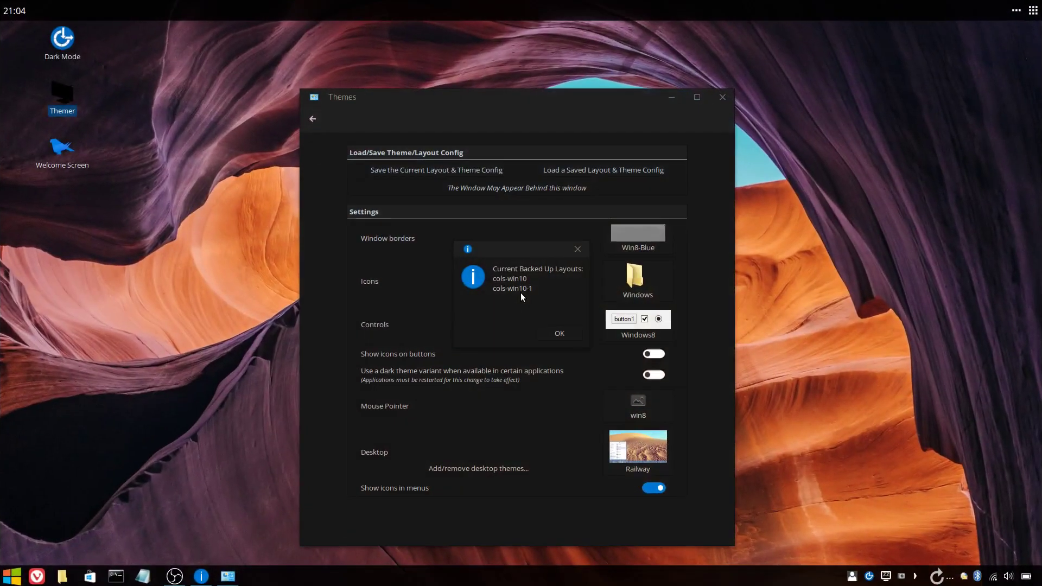
{"action": "left_click", "coordinate": [552, 332]}
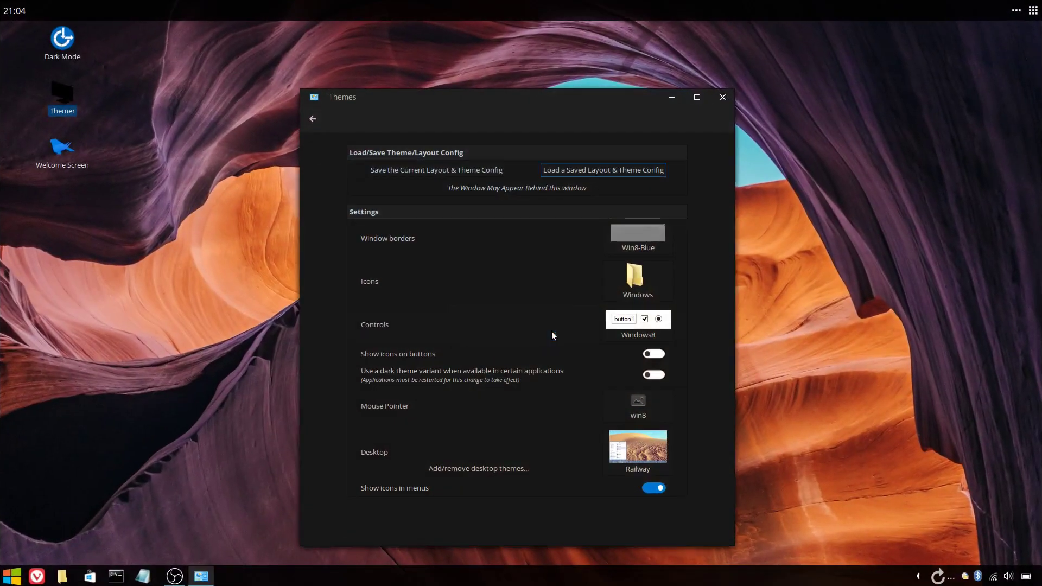
- Close the Themes settings and check the restored start menu
{"action": "left_click", "coordinate": [722, 98]}
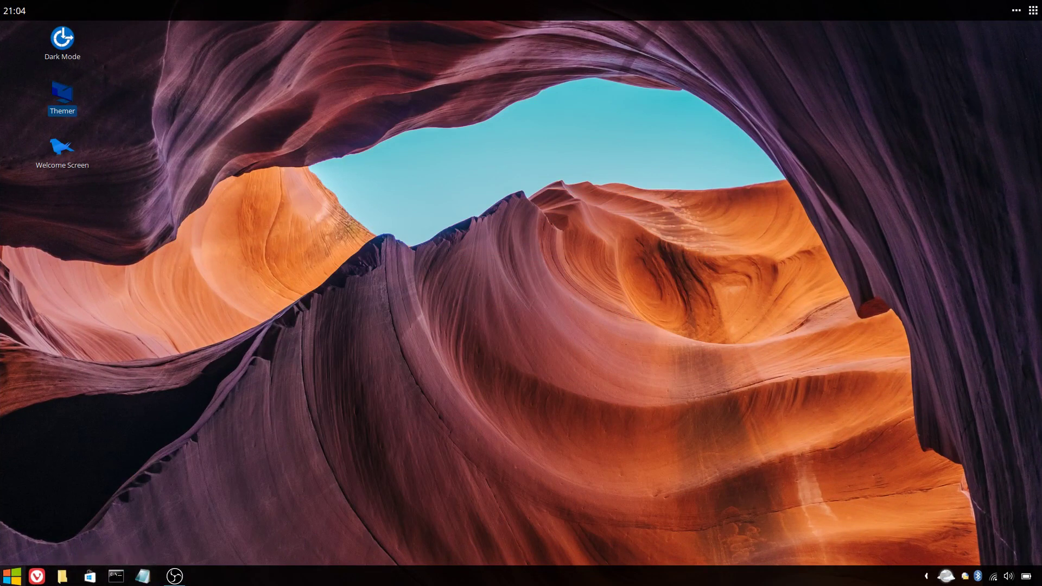
{"action": "left_click", "coordinate": [11, 575]}
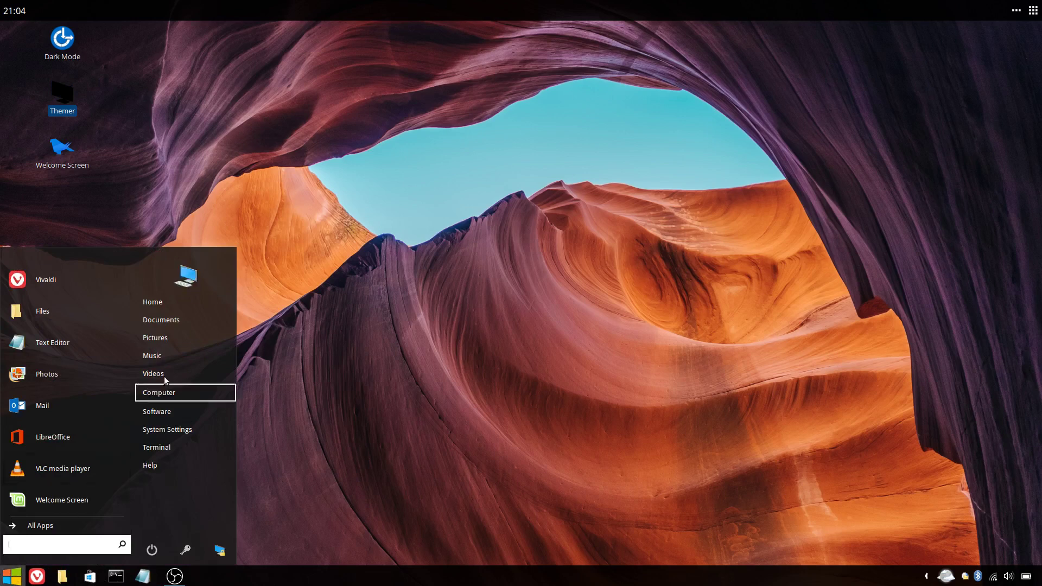
{"action": "left_click", "coordinate": [17, 582]}
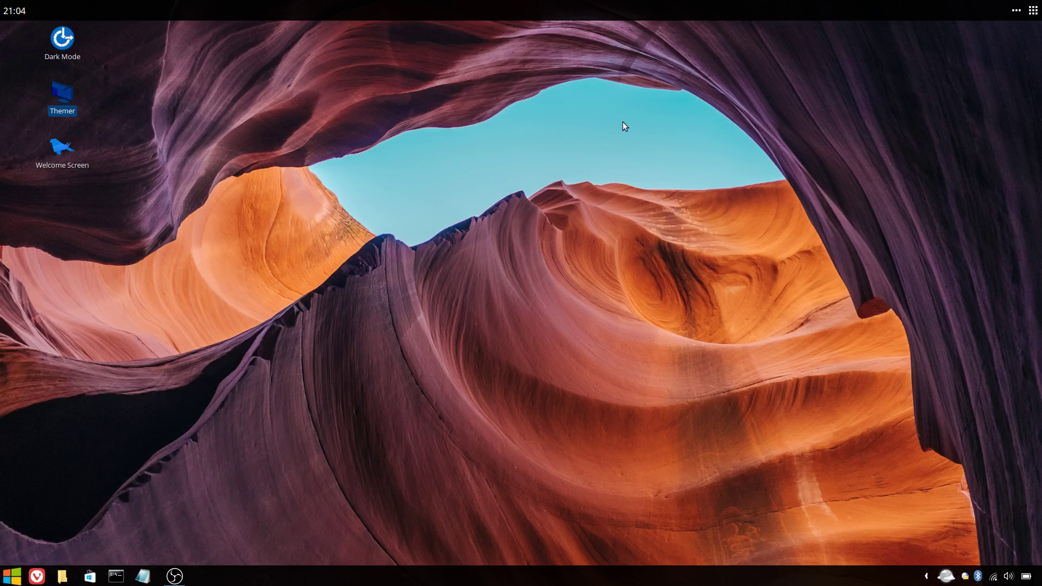
- Try the top-bar calendar and workspace overview, then bring the OBS window to the front
{"action": "left_click", "coordinate": [18, 11]}
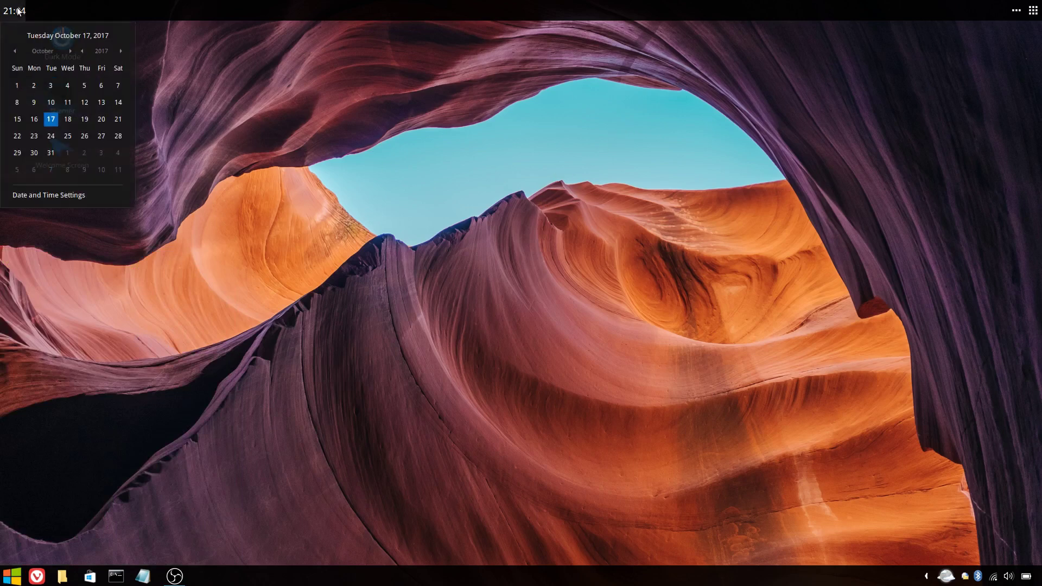
{"action": "left_click", "coordinate": [18, 11]}
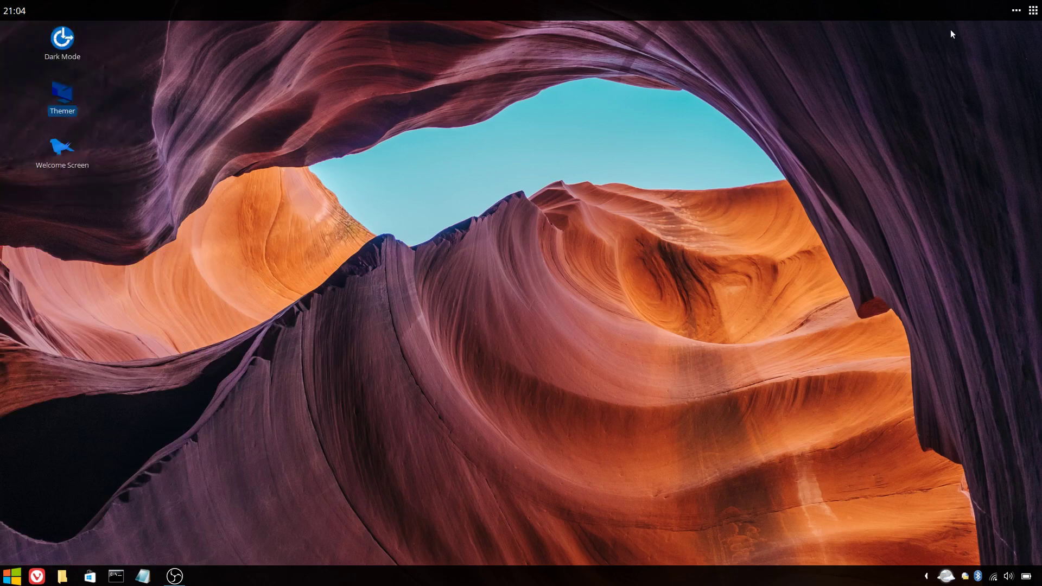
{"action": "left_click", "coordinate": [1011, 8]}
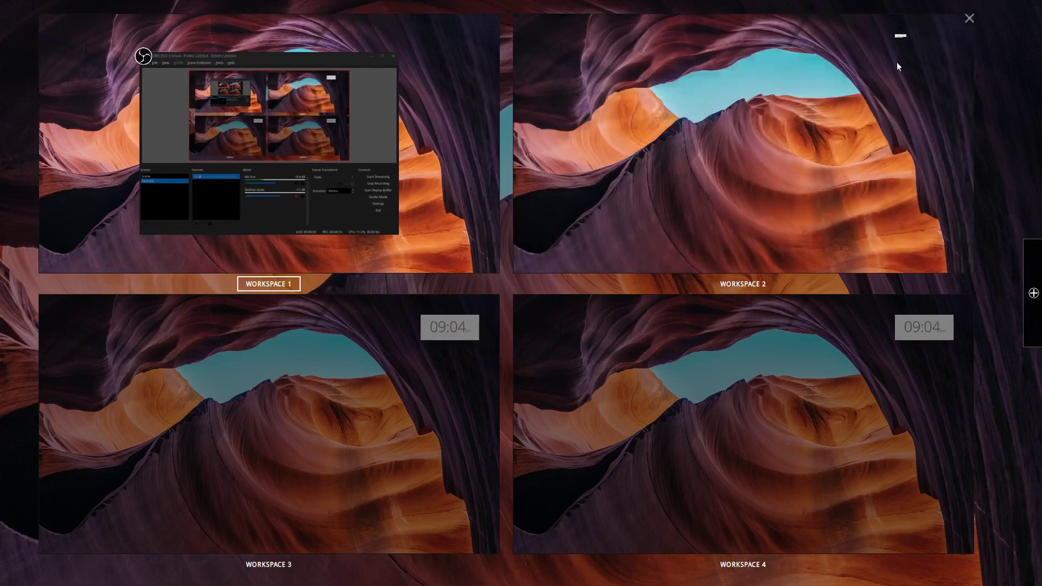
{"action": "left_click", "coordinate": [426, 110]}
{"action": "key", "text": "ctrl+alt+Down"}
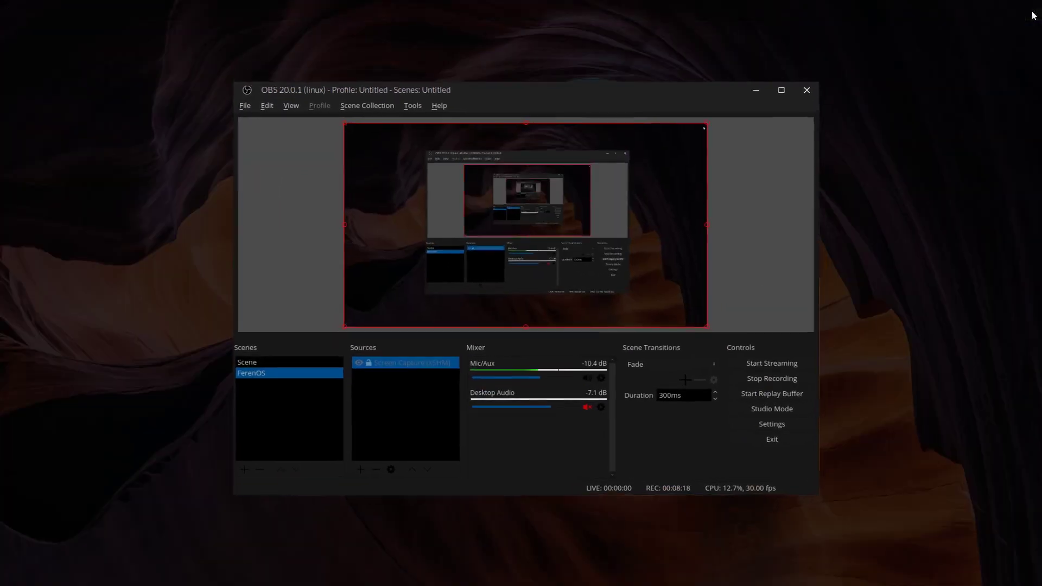
{"action": "left_click", "coordinate": [773, 167]}
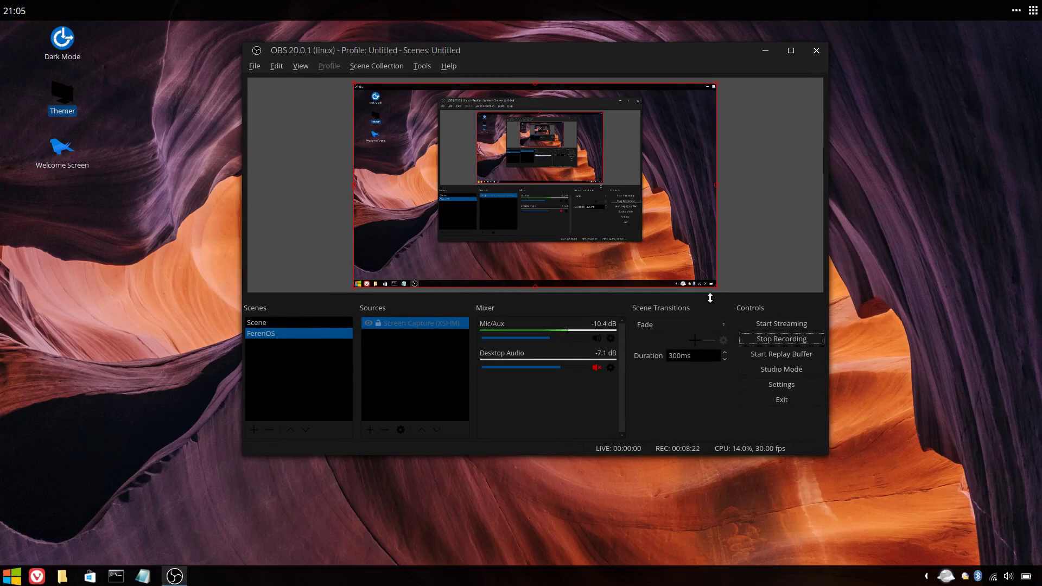
{"action": "left_click", "coordinate": [62, 576]}
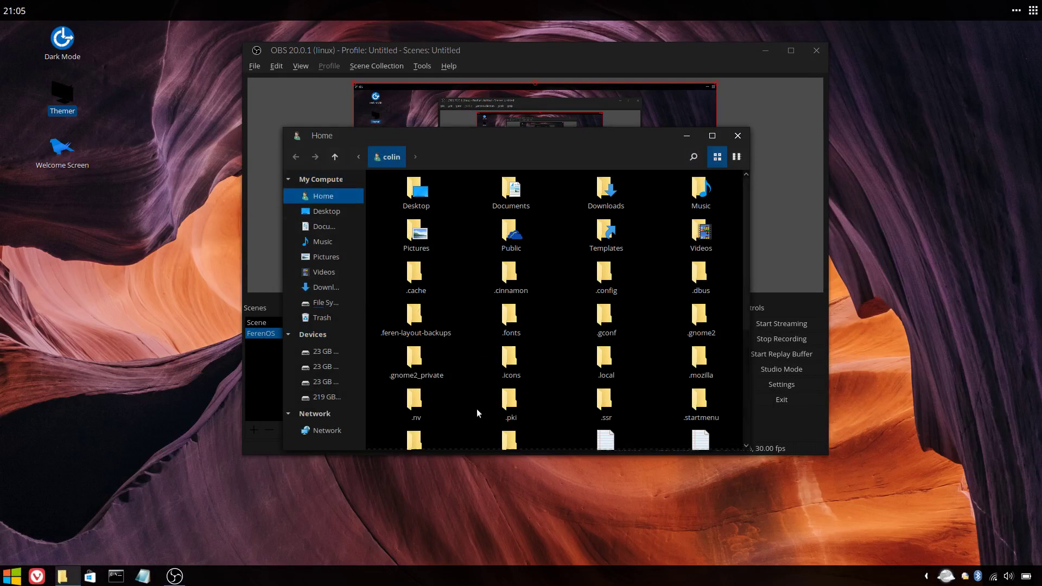
{"action": "double_click", "coordinate": [412, 316]}
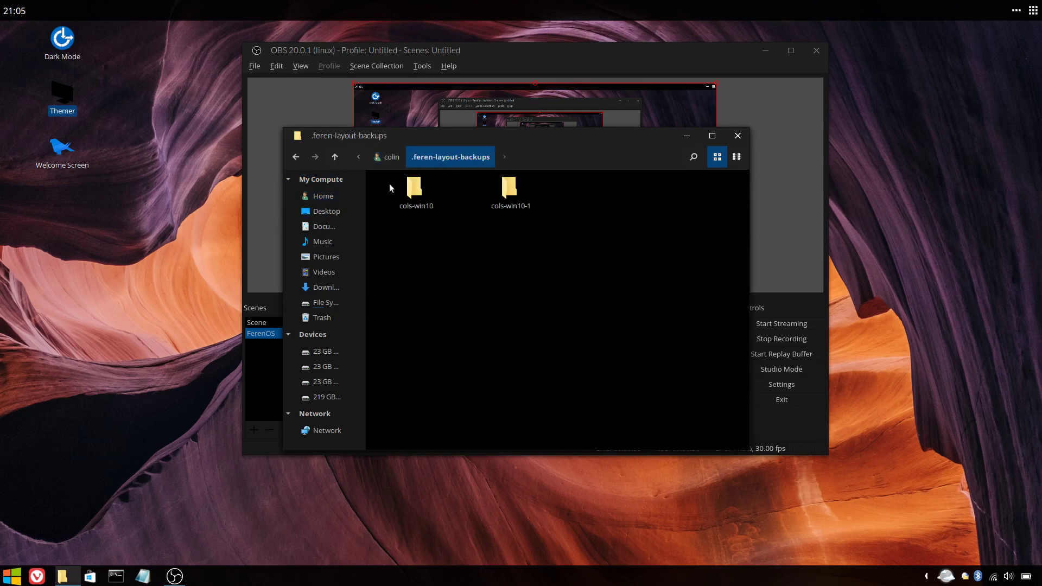
{"action": "right_click", "coordinate": [513, 188]}
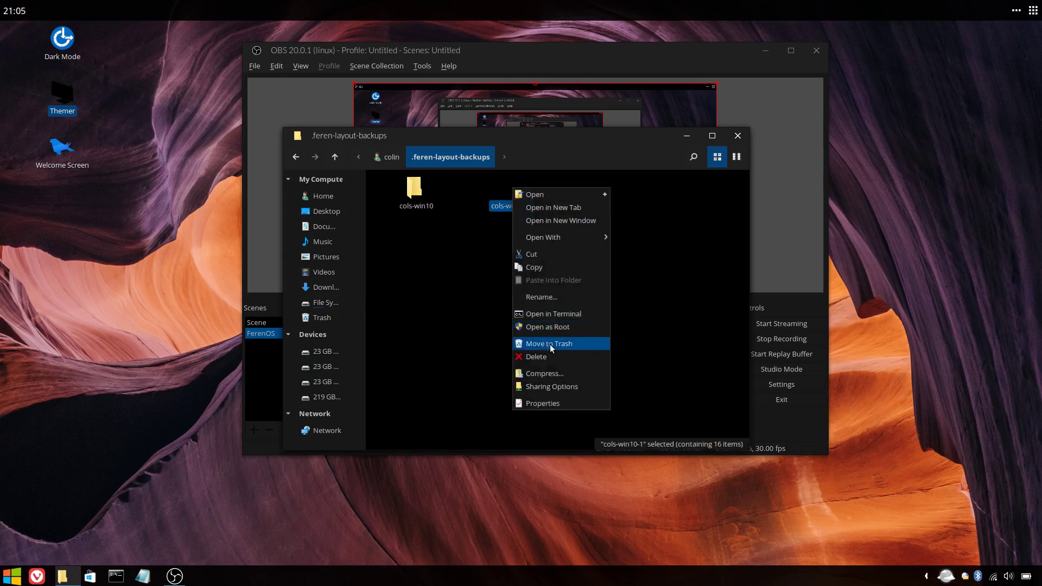
{"action": "left_click", "coordinate": [402, 319]}
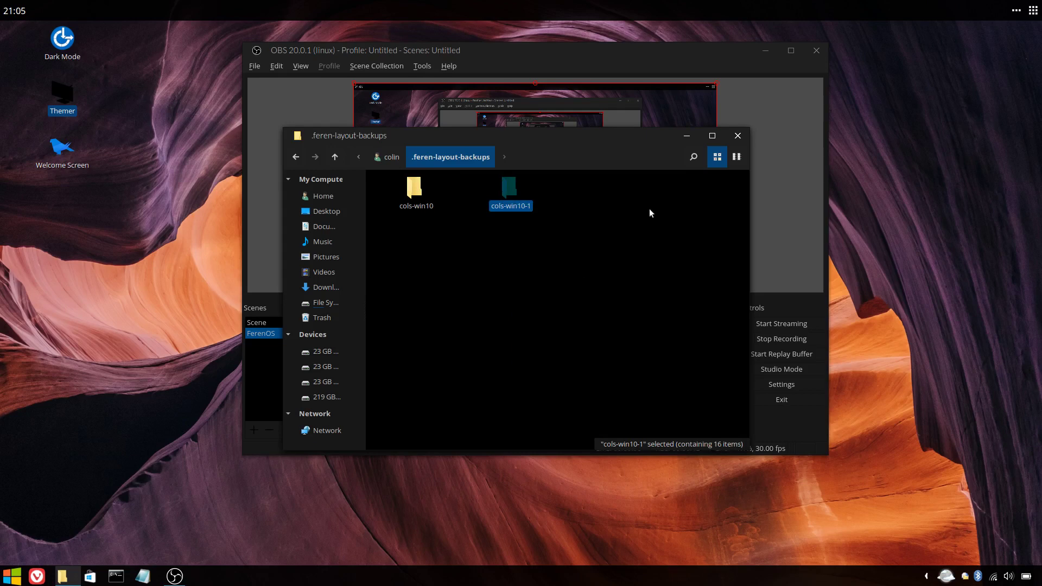
{"action": "left_click", "coordinate": [737, 135]}
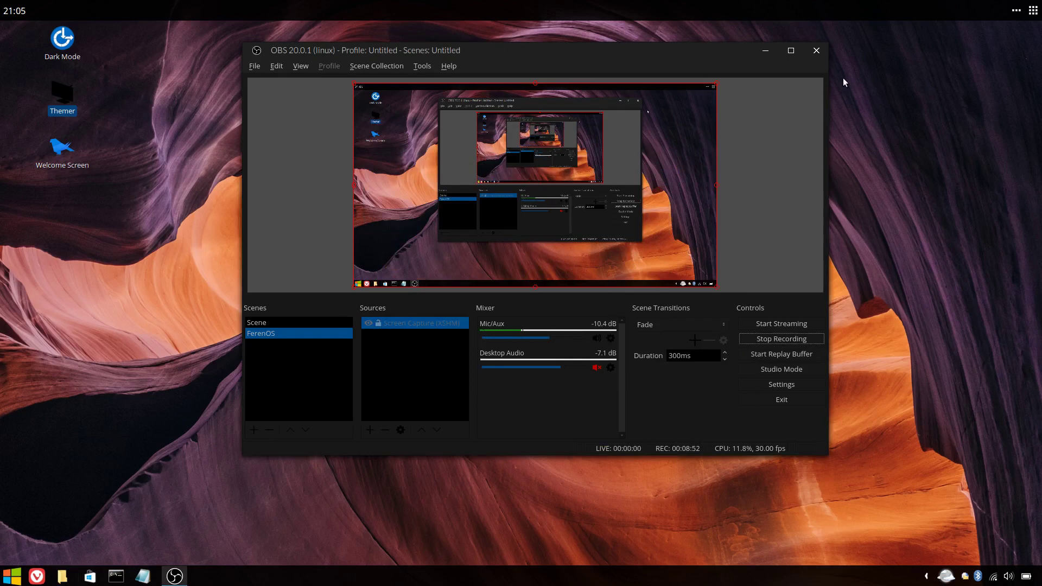
{"action": "left_click", "coordinate": [816, 50]}
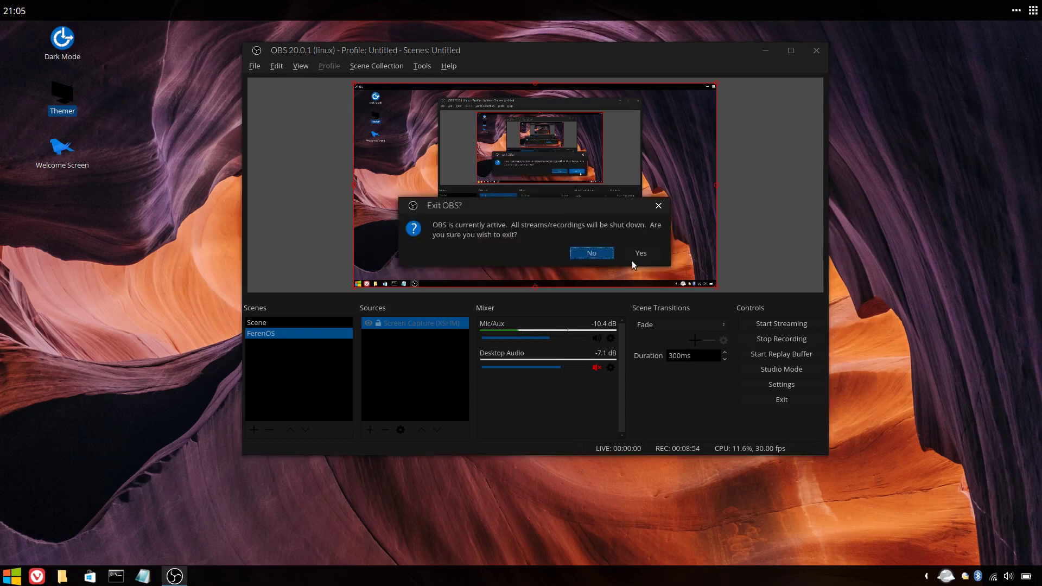
{"action": "left_click", "coordinate": [580, 252]}
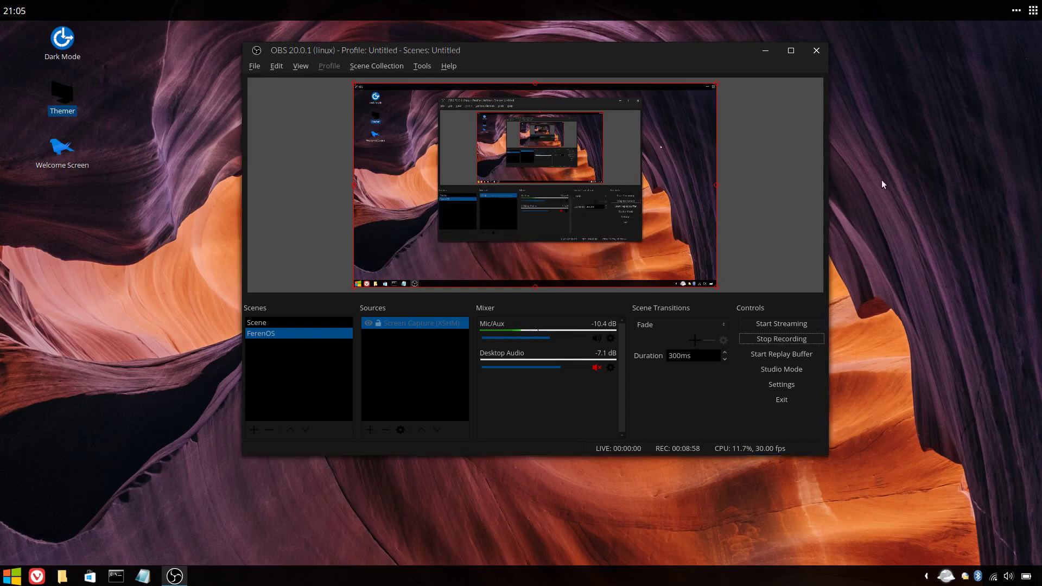